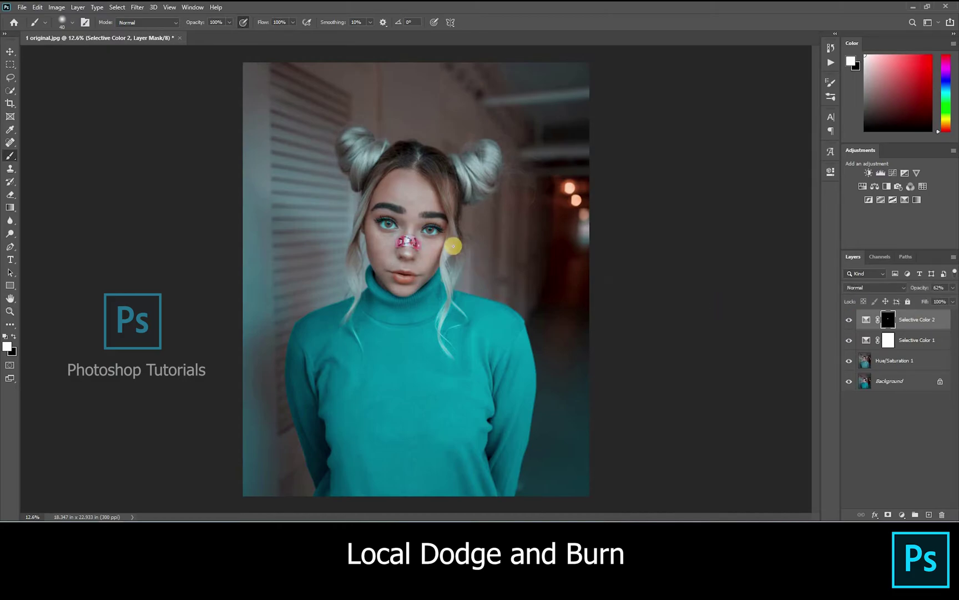
Fill a new top layer with 50% gray and set its blending mode to Soft Light.
scroll(374, 192, up, 4)
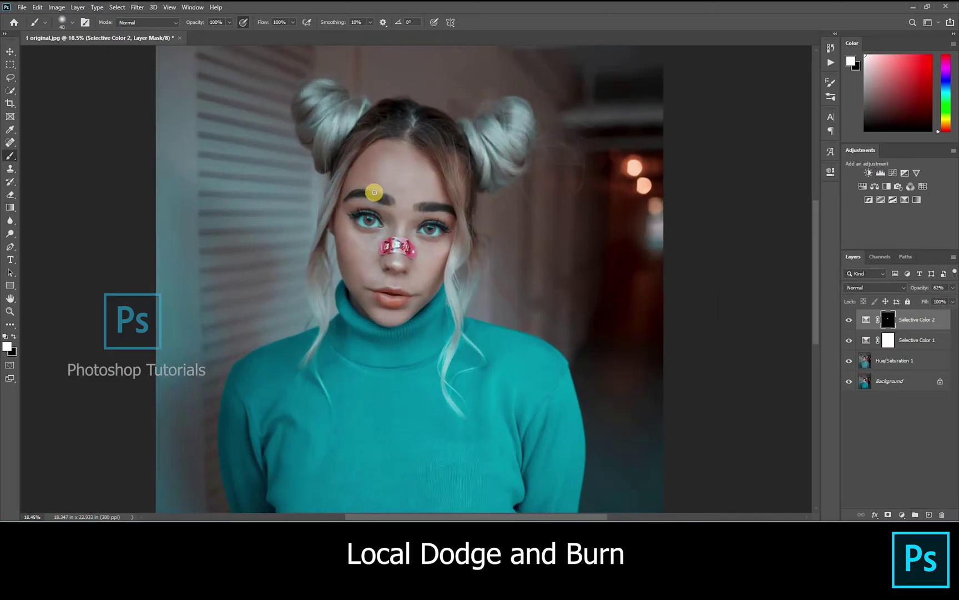
scroll(375, 192, up, 2)
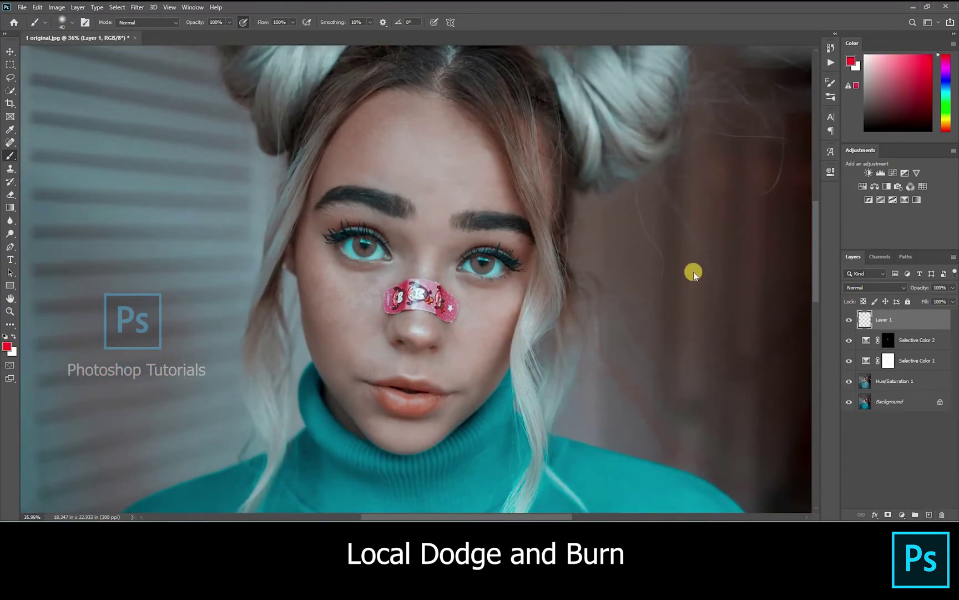
key(shift+F5)
click(477, 141)
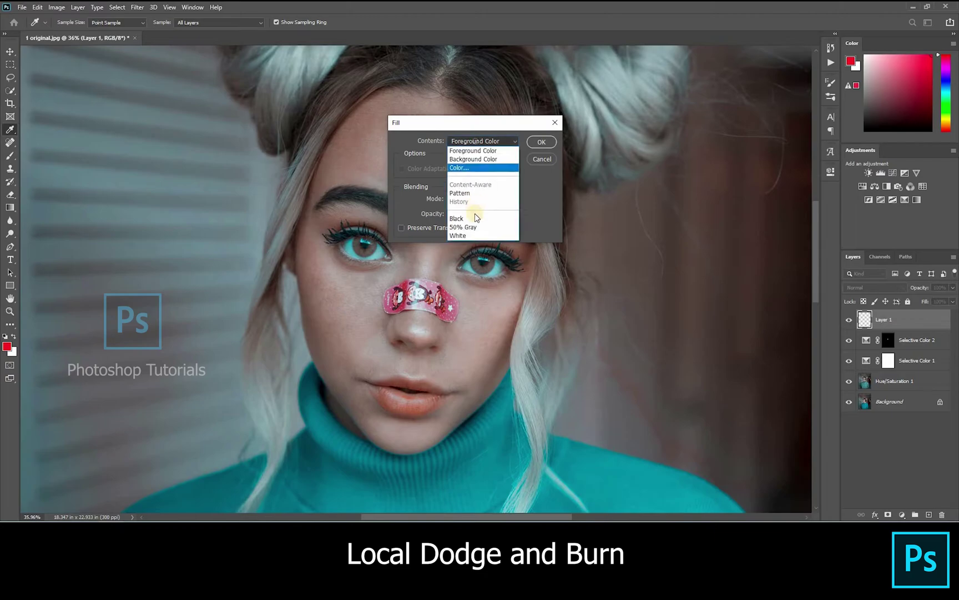
click(469, 227)
click(539, 141)
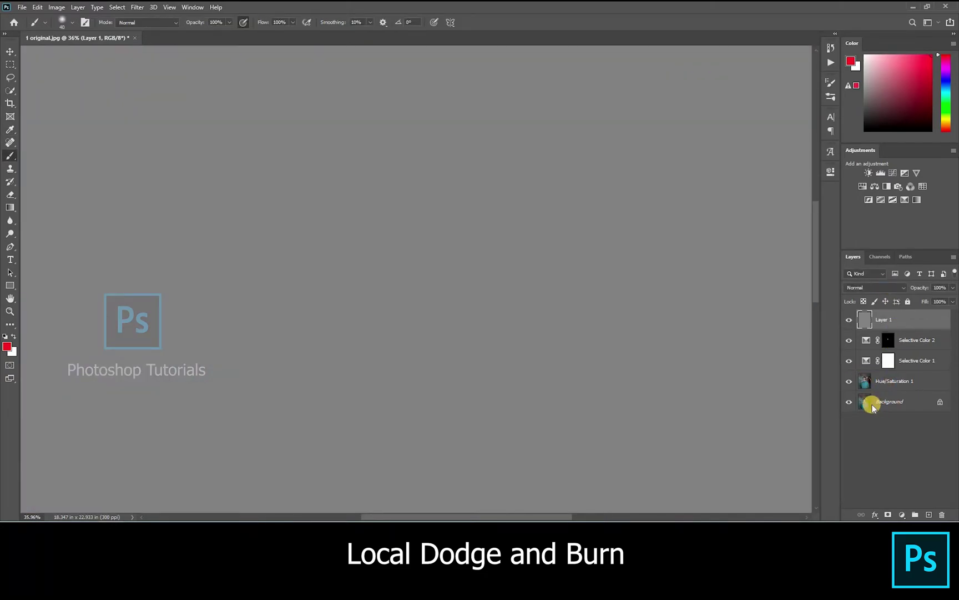
click(874, 287)
click(870, 401)
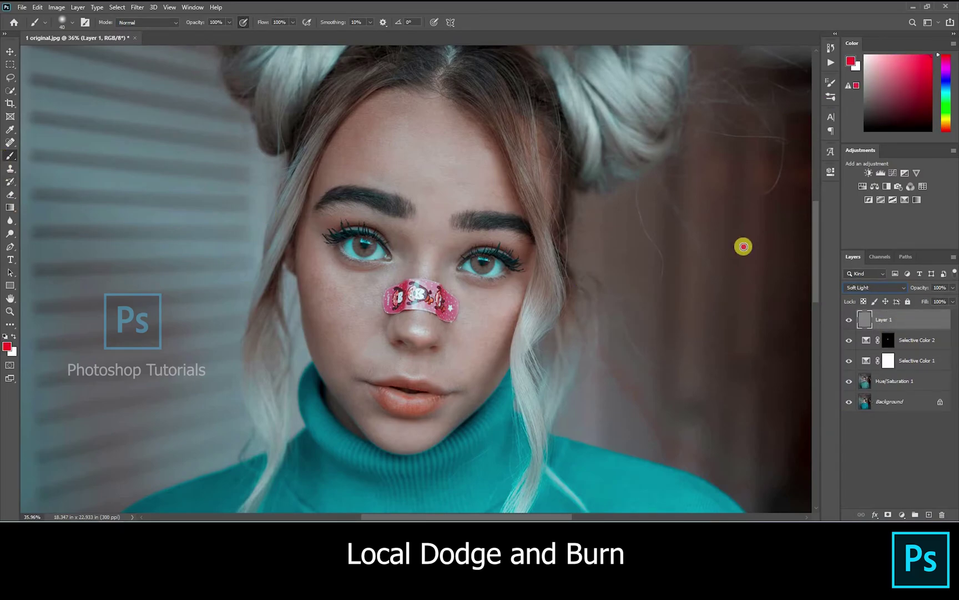
Reset the painting colors to default, set the brush flow to 1%, and enable airbrush build-up.
key(d)
click(292, 22)
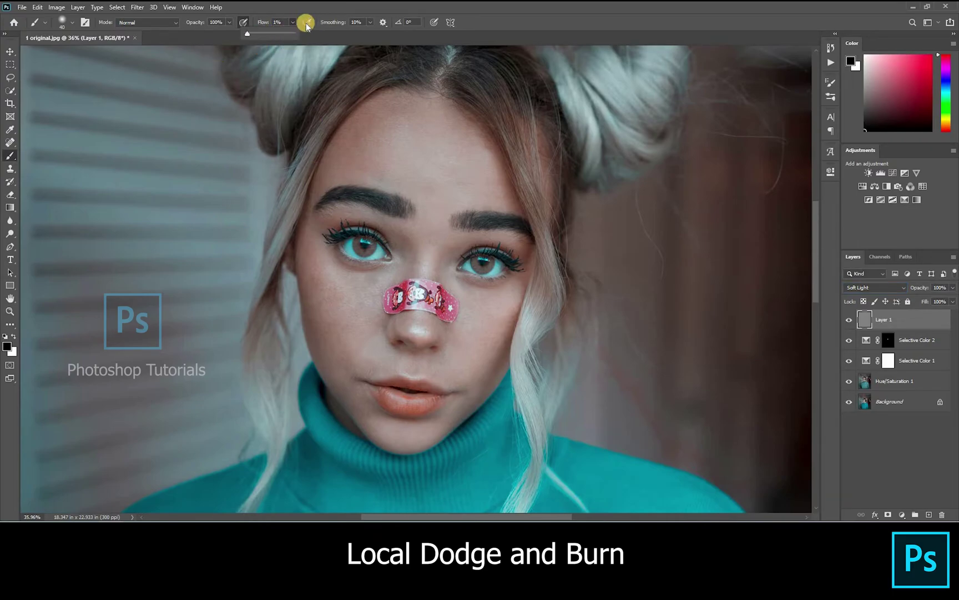
click(307, 22)
Make white the foreground color and lighten the forehead on the gray layer with a much larger soft brush.
key(x)
key(])
key(])
key(])
key(])
key(])
key(])
key(])
key(])
key(])
key(])
key(])
key(])
drag(493, 197, 460, 178)
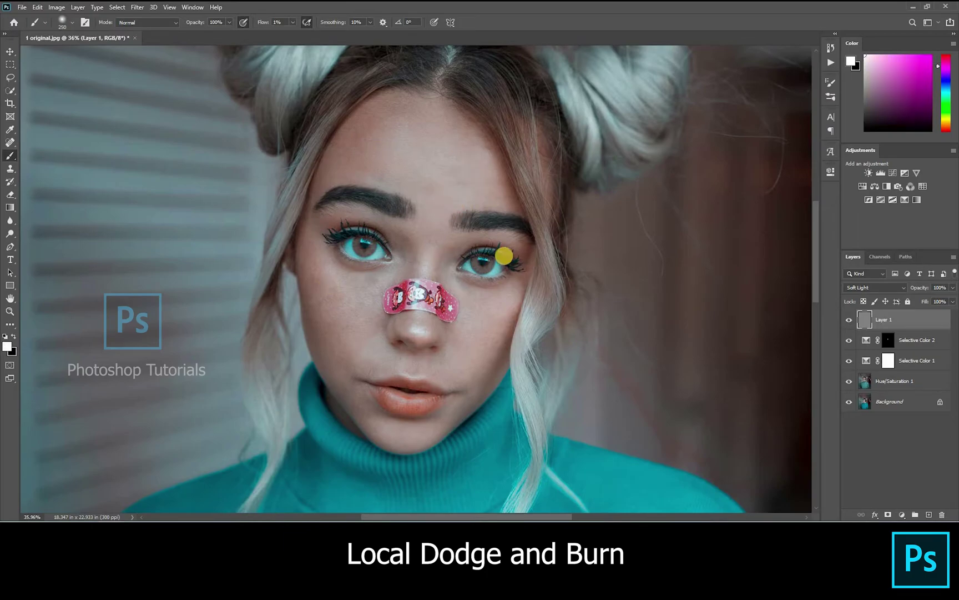
Lighten the tip of the nose with white, using a 100 px brush.
scroll(503, 255, up, 5)
scroll(504, 255, down, 1)
key([)
key([)
key([)
drag(475, 360, 489, 361)
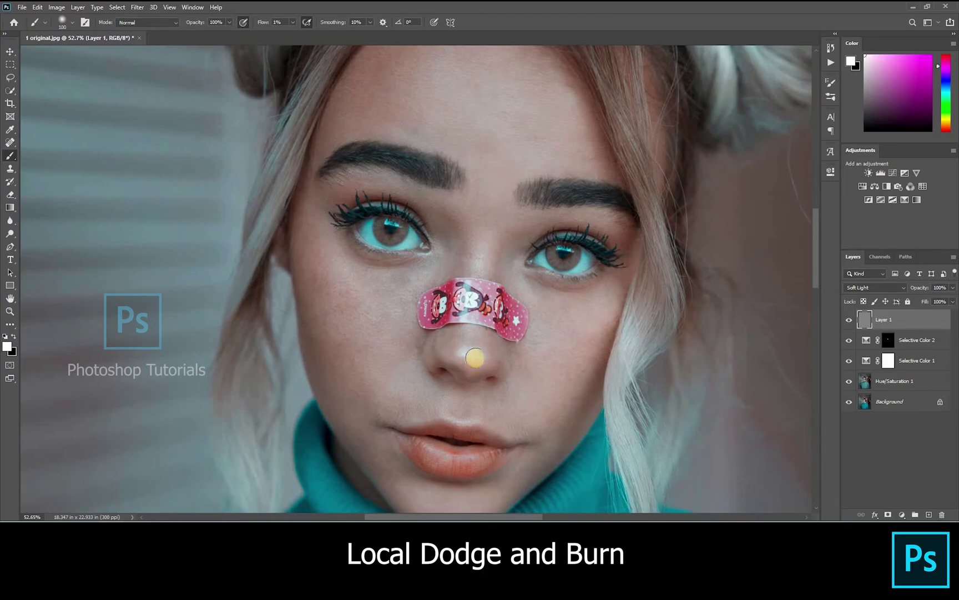
Darken the nose tip with black and return the foreground color to white.
key(x)
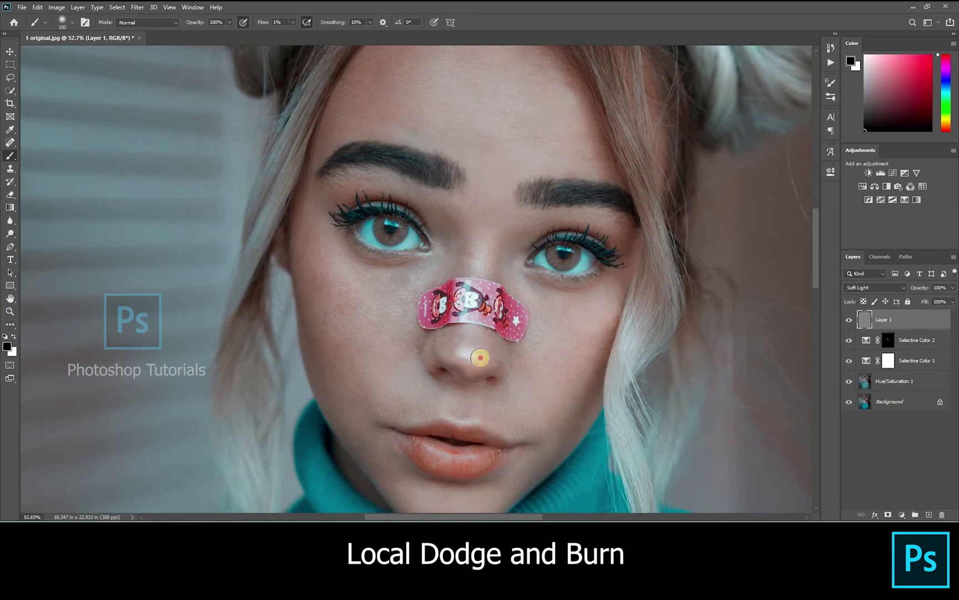
drag(474, 358, 461, 344)
key(x)
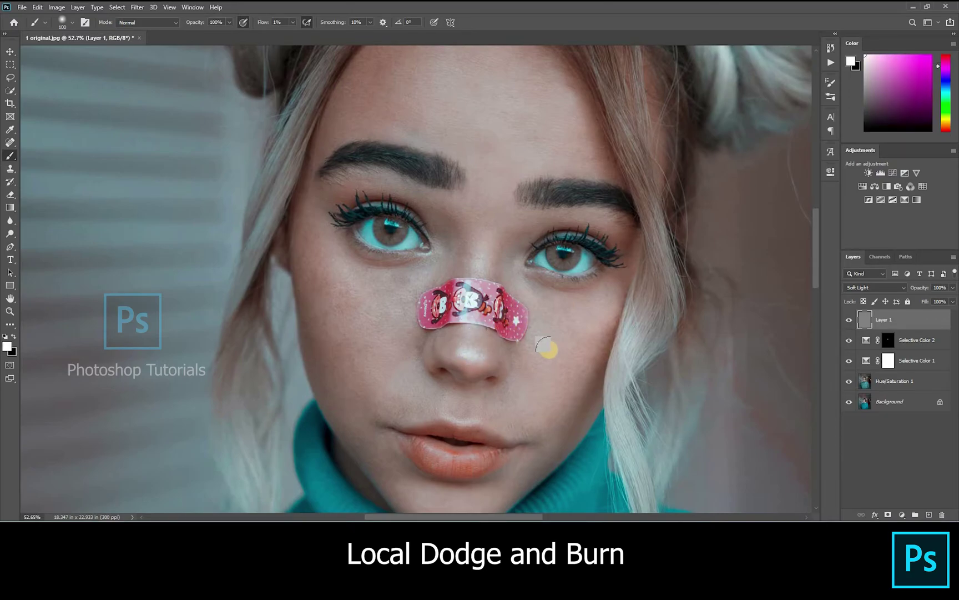
scroll(547, 347, up, 2)
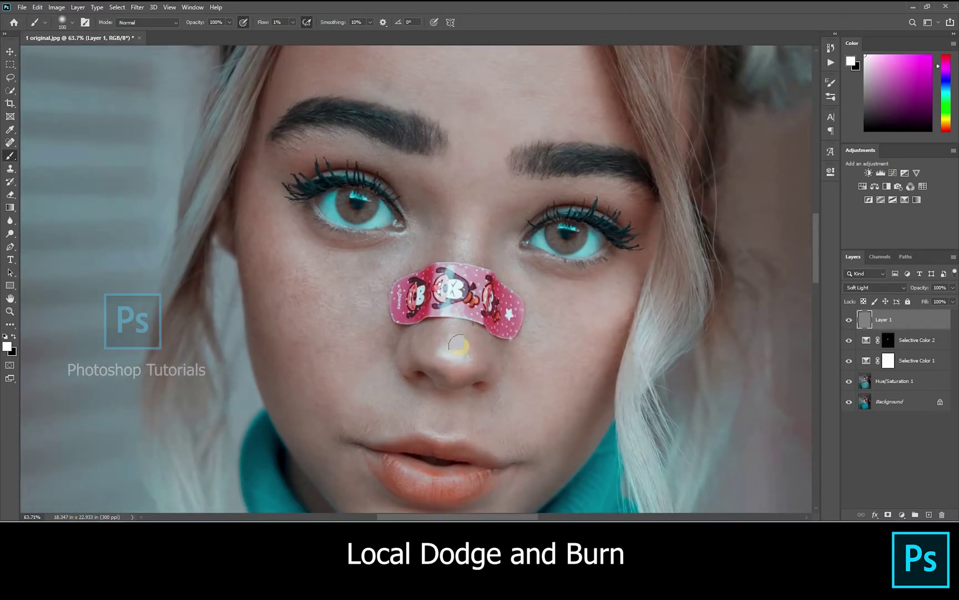
key(0)
drag(450, 315, 475, 345)
key(ctrl+z)
Set the brush flow to 6% and brighten the nose highlight with a white brush of 70 px.
click(250, 35)
key(bracketleft)
key(bracketleft)
key(bracketleft)
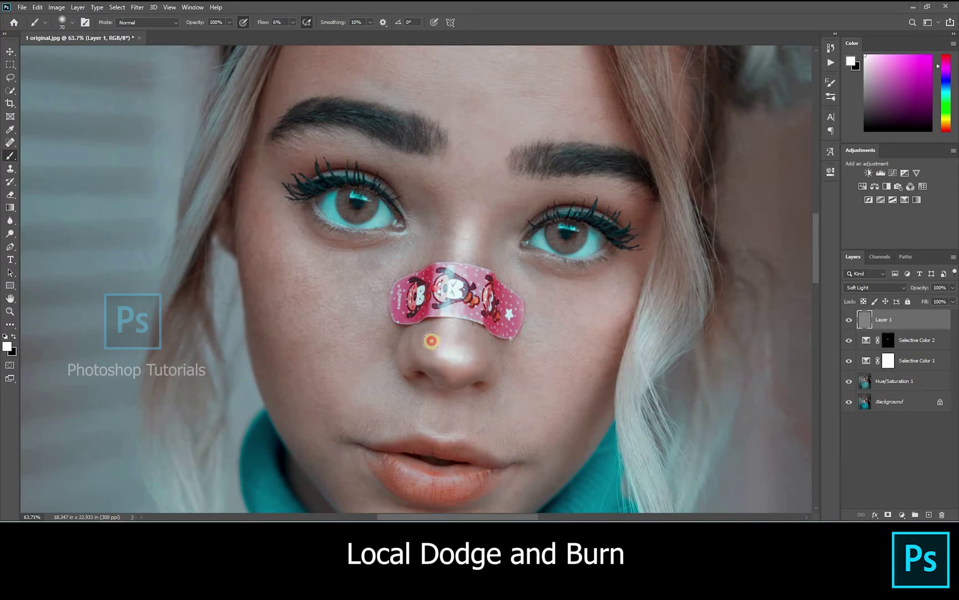
drag(459, 328, 449, 431)
Brighten the forehead highlights with white, using a brush enlarged to 200 px.
mouse_move(494, 77)
mouse_down()
mouse_move(499, 188)
mouse_move(460, 220)
mouse_move(524, 225)
mouse_move(570, 267)
mouse_up()
key(bracketright)
key(bracketright)
key(bracketright)
key(bracketright)
key(bracketright)
key(bracketright)
key(bracketright)
key(bracketright)
key(bracketright)
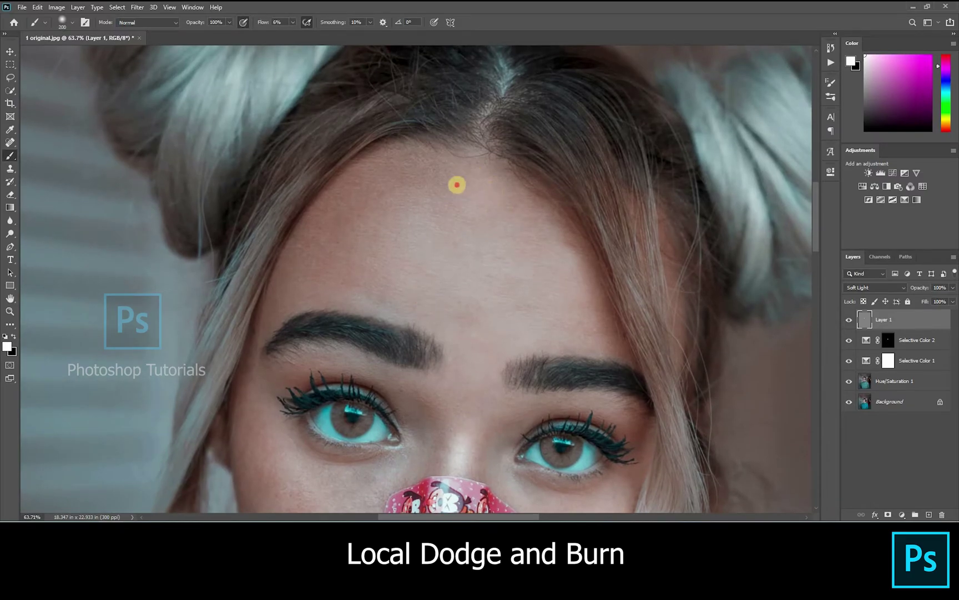
click(416, 307)
Lighten the area around the nose and the cupid's bow above the upper lip with a smaller white brush.
drag(551, 315, 547, 182)
mouse_move(560, 444)
mouse_down()
mouse_move(525, 279)
mouse_move(535, 225)
mouse_up()
key(bracketleft)
key(bracketleft)
key(bracketleft)
key(bracketleft)
click(495, 269)
key(bracketright)
mouse_move(508, 287)
mouse_down()
mouse_move(511, 267)
mouse_move(551, 279)
mouse_move(502, 268)
mouse_move(525, 285)
mouse_up()
key(bracketright)
key(bracketright)
click(583, 270)
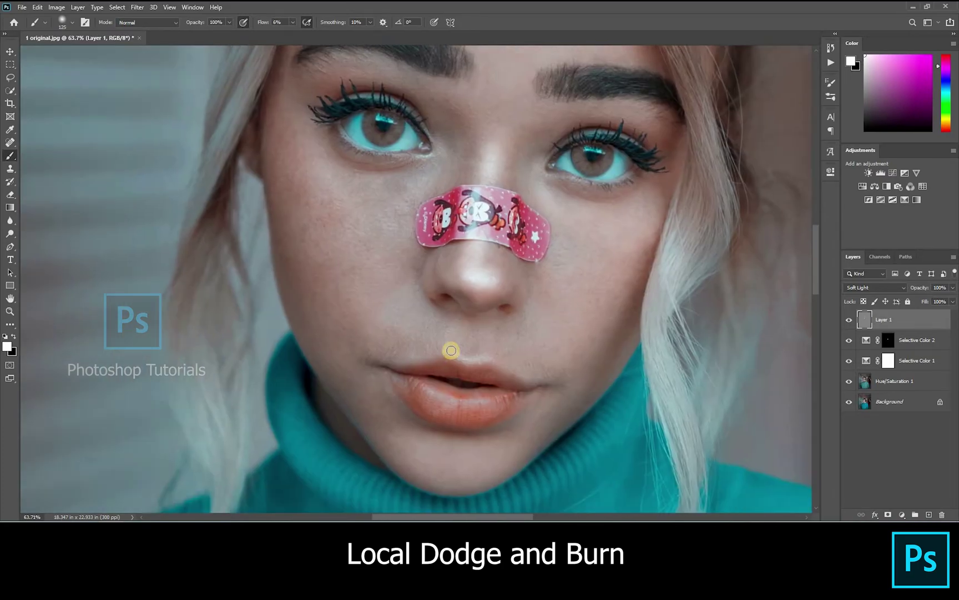
drag(454, 348, 481, 363)
key(space)
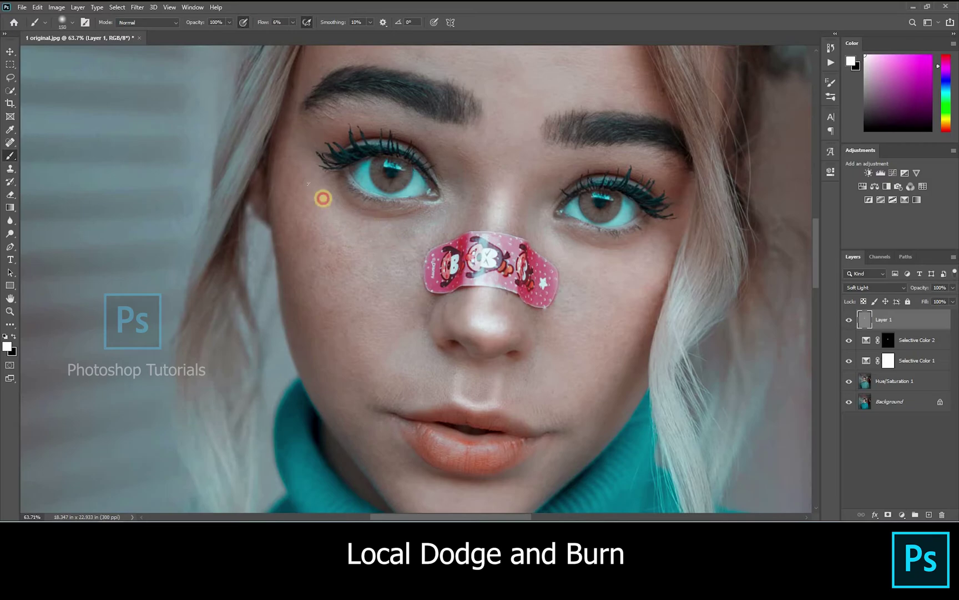
Brighten the cheek highlights below the eyes with white, using brush sizes of 175 and 150 px.
key(bracketleft)
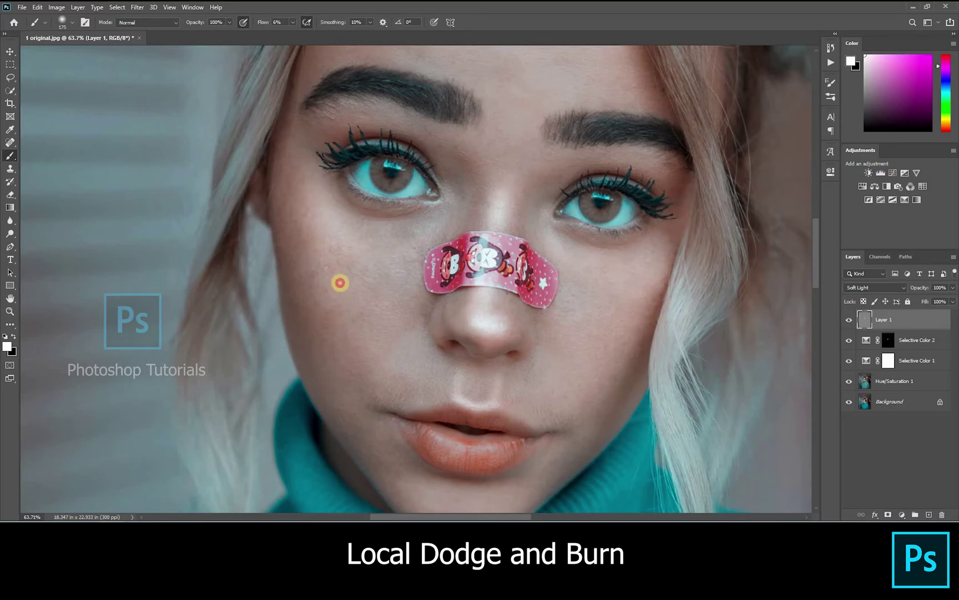
drag(358, 298, 346, 335)
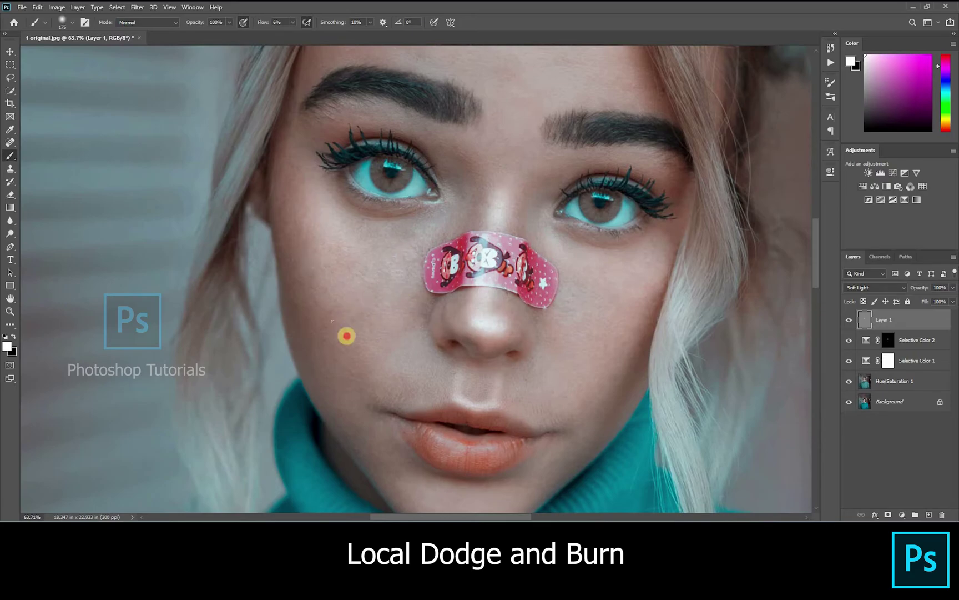
mouse_move(320, 237)
mouse_down()
mouse_move(313, 200)
mouse_move(364, 308)
mouse_move(366, 243)
mouse_up()
drag(494, 191, 408, 90)
key([)
mouse_move(511, 223)
mouse_down()
mouse_move(483, 284)
mouse_move(536, 158)
mouse_up()
scroll(550, 174, down, 7)
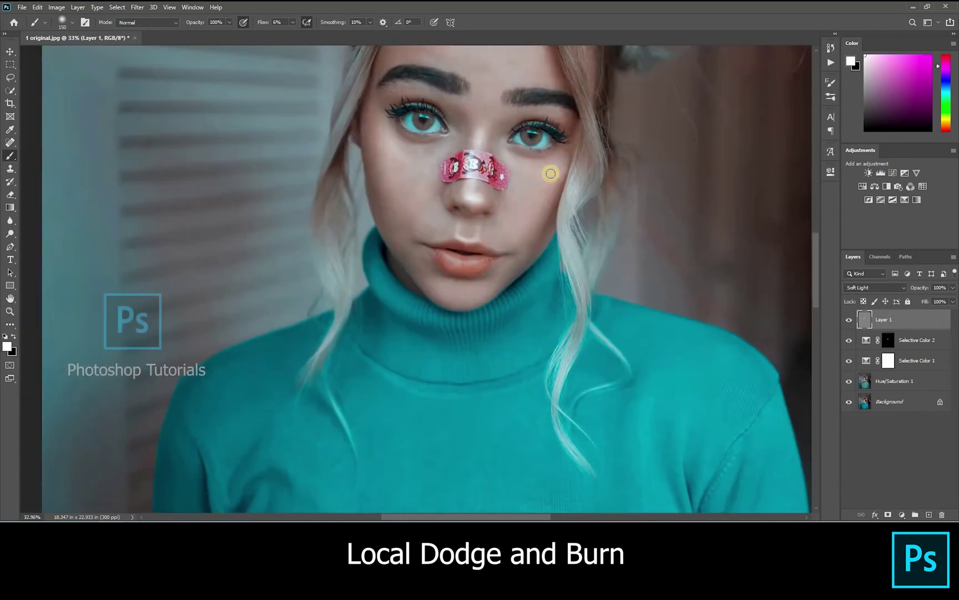
scroll(442, 174, down, 1)
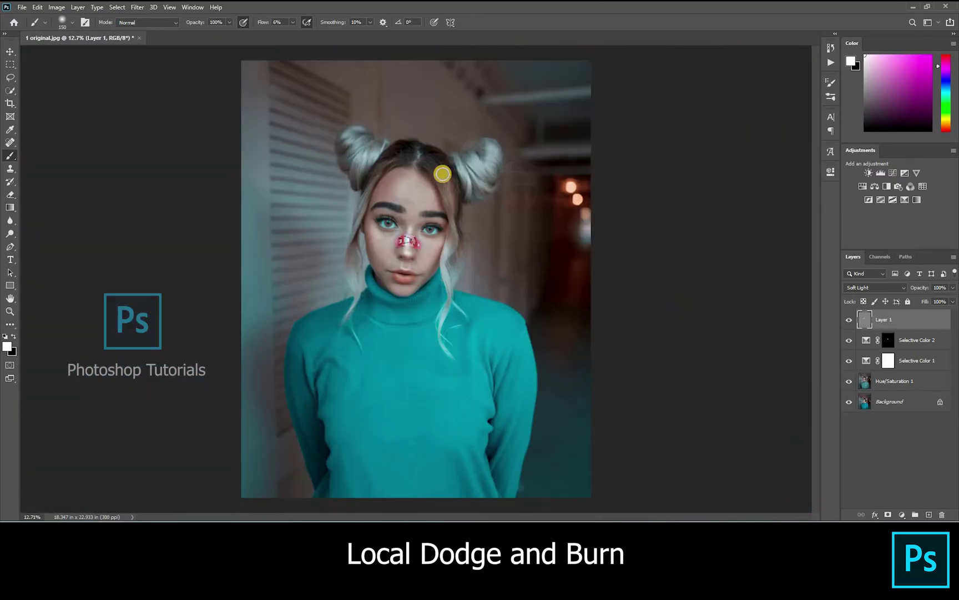
Brighten the highlights in the hair buns and the strands framing the face with a smaller white brush.
scroll(443, 174, up, 3)
key(bracketleft)
key(bracketleft)
key(bracketleft)
key(bracketleft)
key(bracketleft)
key(bracketleft)
key(bracketleft)
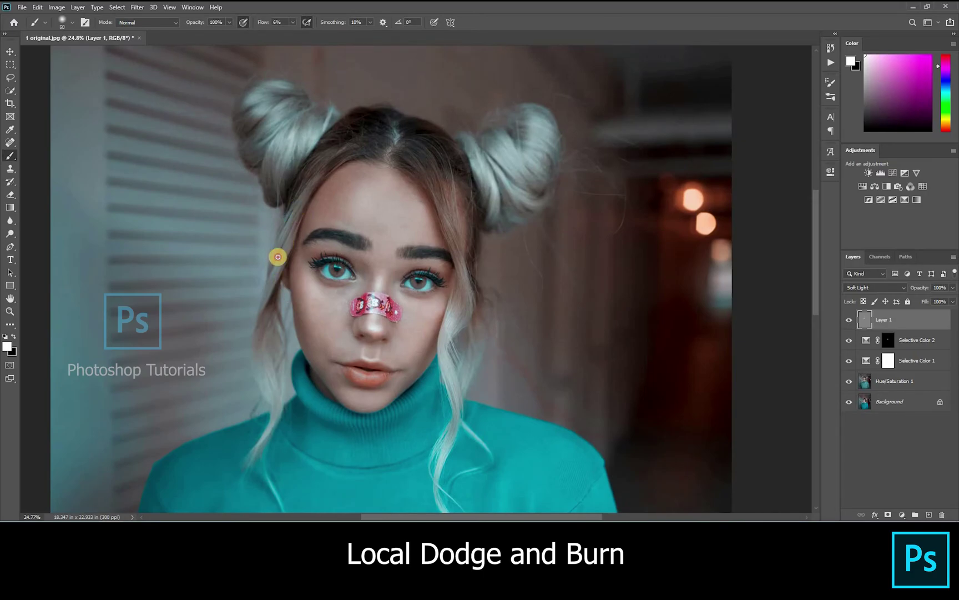
mouse_move(302, 208)
mouse_down()
mouse_move(248, 329)
mouse_move(258, 342)
mouse_move(283, 266)
mouse_move(260, 307)
mouse_move(292, 237)
mouse_move(259, 311)
mouse_move(281, 265)
mouse_move(269, 290)
mouse_move(282, 145)
mouse_move(268, 168)
mouse_move(282, 137)
mouse_move(275, 172)
mouse_move(285, 167)
mouse_move(306, 119)
mouse_move(296, 166)
mouse_move(313, 130)
mouse_move(310, 149)
mouse_move(307, 127)
mouse_move(275, 161)
mouse_move(286, 120)
mouse_move(261, 146)
mouse_move(273, 121)
mouse_move(260, 128)
mouse_move(294, 102)
mouse_move(255, 115)
mouse_move(271, 98)
mouse_move(249, 102)
mouse_move(276, 87)
mouse_move(254, 106)
mouse_move(271, 91)
mouse_move(277, 98)
mouse_move(258, 117)
mouse_move(260, 137)
mouse_move(322, 125)
mouse_up()
mouse_move(488, 166)
mouse_down()
mouse_move(481, 186)
mouse_move(488, 180)
mouse_move(474, 160)
mouse_move(492, 182)
mouse_move(491, 216)
mouse_move(502, 168)
mouse_move(525, 187)
mouse_move(542, 171)
mouse_move(522, 171)
mouse_move(546, 144)
mouse_move(514, 170)
mouse_move(533, 157)
mouse_move(541, 114)
mouse_move(544, 196)
mouse_move(517, 183)
mouse_move(544, 196)
mouse_move(516, 202)
mouse_move(500, 163)
mouse_move(495, 213)
mouse_move(484, 203)
mouse_move(504, 224)
mouse_move(498, 167)
mouse_up()
Brighten the loose hair strands hanging over the sweater with a 50 px white brush.
key(bracketleft)
key(bracketleft)
key(bracketleft)
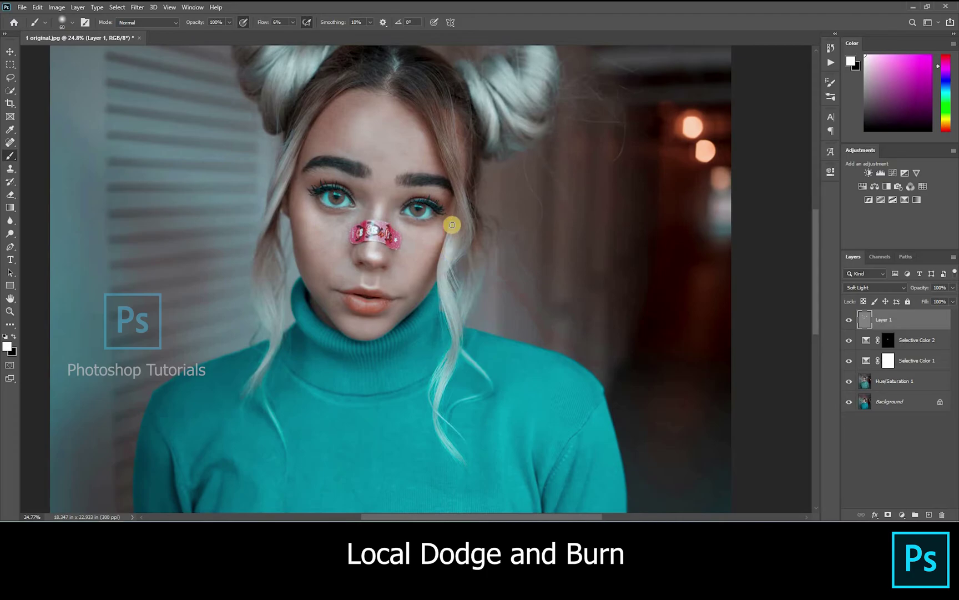
scroll(440, 281, down, 3)
click(445, 328)
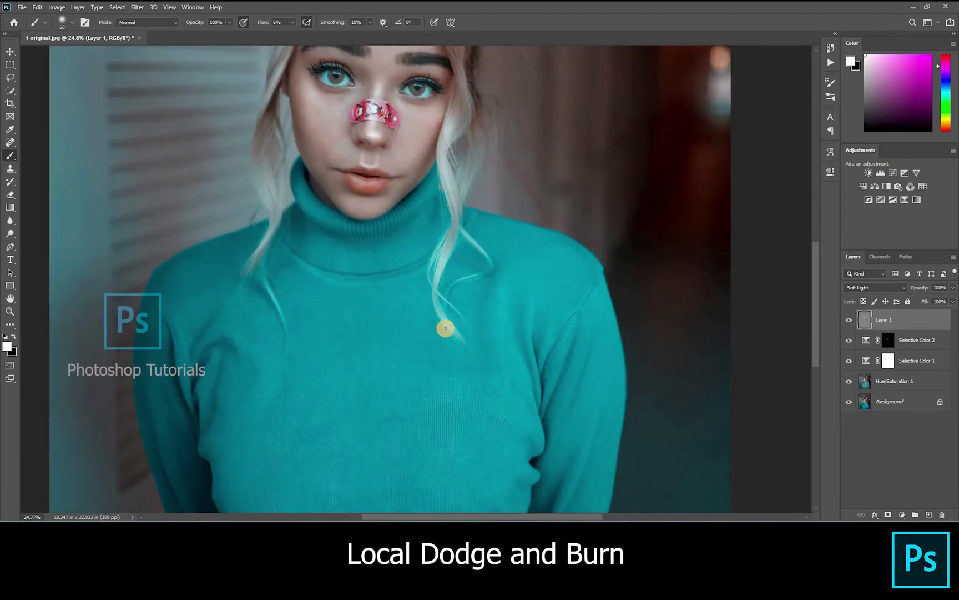
Lighten the chin below the lower lip with a white brush of about 90 px.
scroll(445, 328, down, 5)
key(bracketright)
key(bracketright)
key(bracketright)
key(bracketright)
key(bracketright)
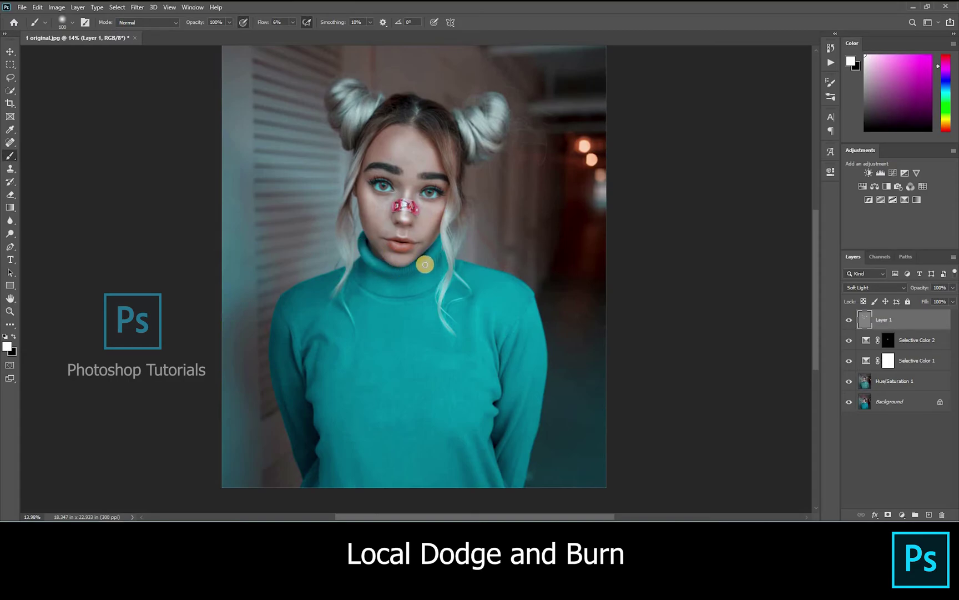
scroll(425, 256, up, 5)
key(bracketleft)
key(bracketleft)
key(bracketleft)
key(bracketleft)
key(bracketright)
key(bracketright)
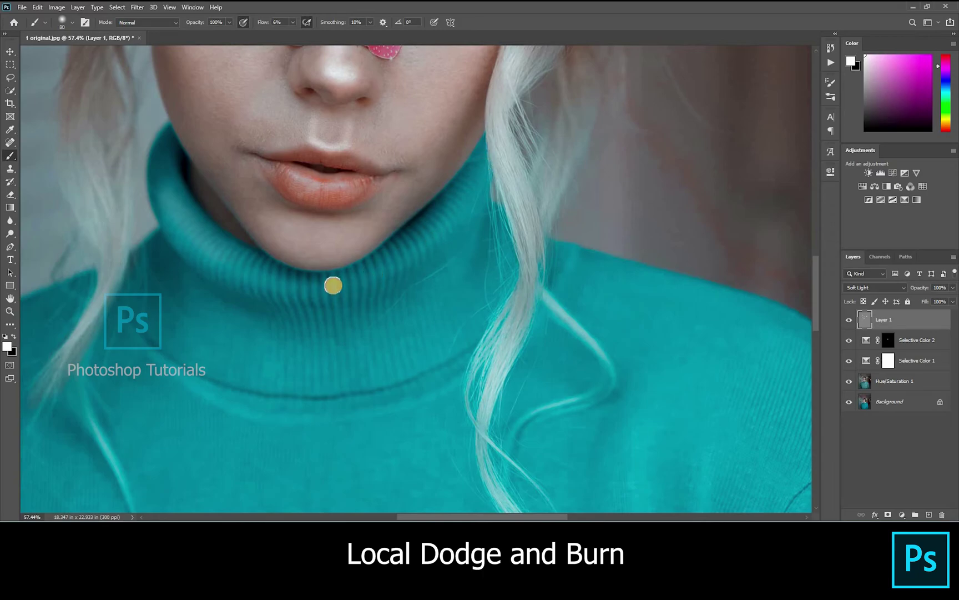
mouse_move(291, 212)
mouse_down()
mouse_move(349, 280)
mouse_move(317, 285)
mouse_up()
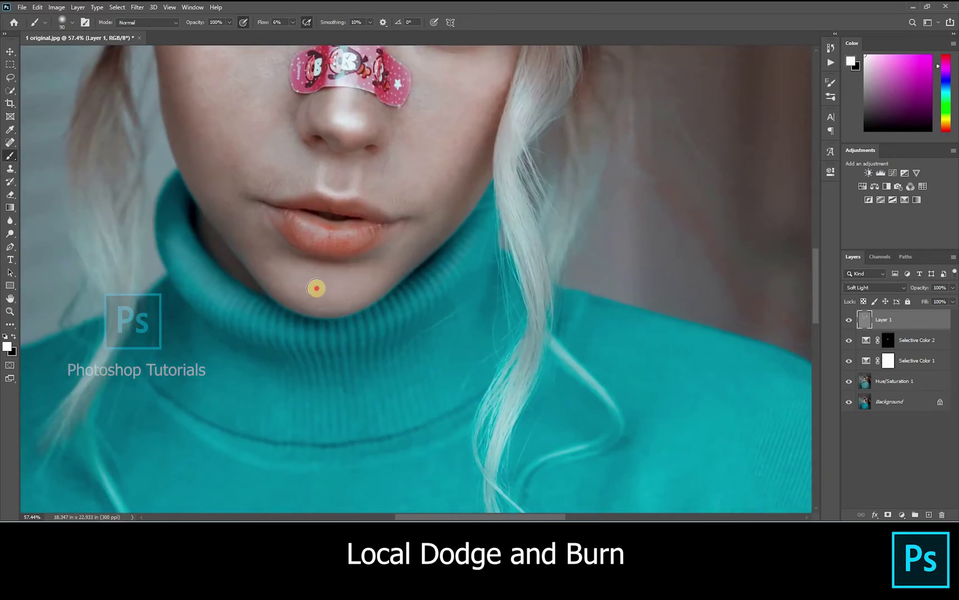
Brighten the highlight on the lower lip with white, using a 125 px brush.
key(bracketright)
key(bracketright)
key(bracketright)
scroll(377, 267, up, 2)
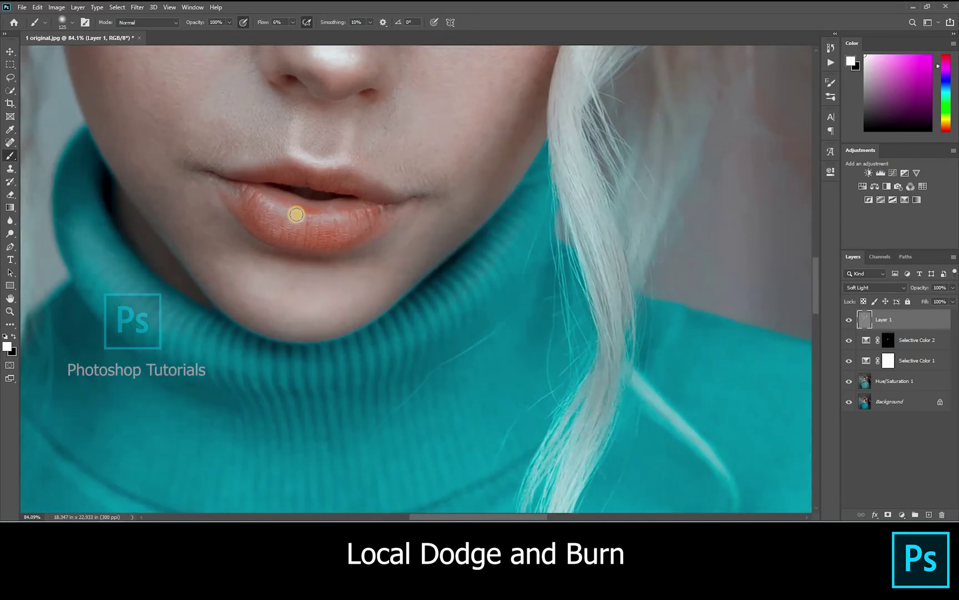
mouse_move(287, 218)
mouse_down()
mouse_move(352, 223)
mouse_move(264, 215)
mouse_up()
key(bracketright)
Brighten the fold highlights along the sweater sleeve nearest the dark corridor with a larger white brush.
scroll(350, 183, down, 6)
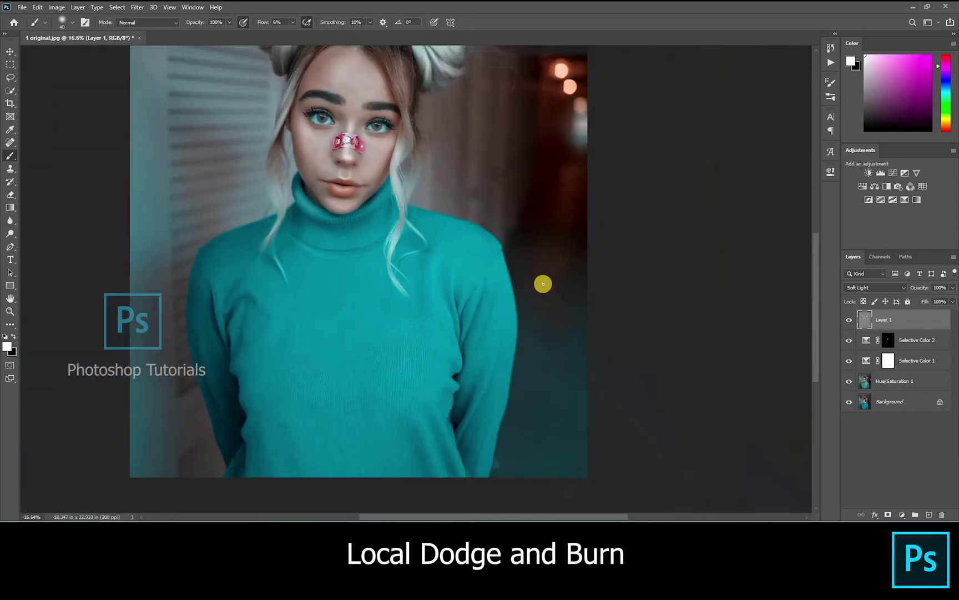
key(bracketright)
key(bracketright)
key(bracketright)
key(bracketright)
key(bracketright)
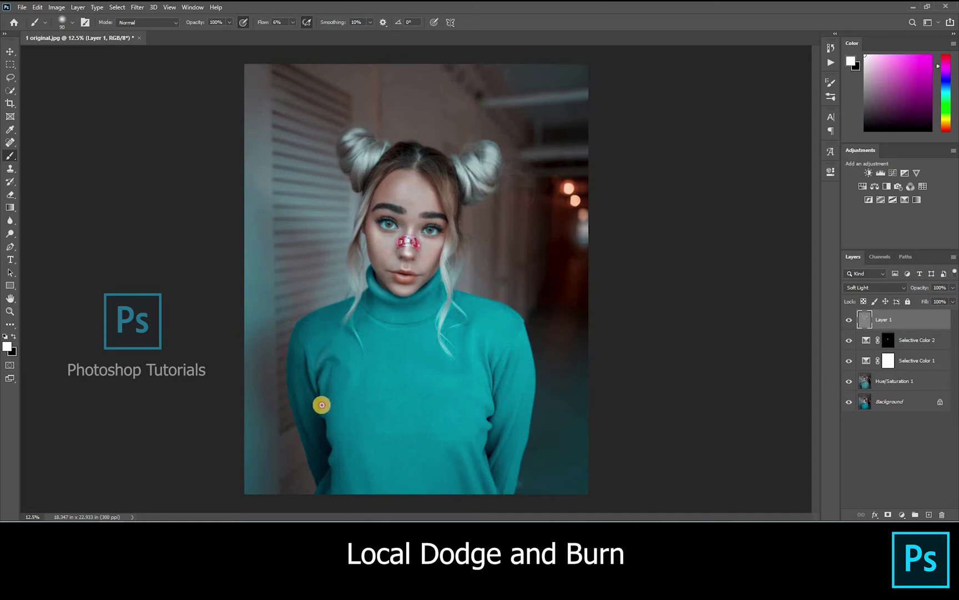
drag(499, 379, 515, 345)
mouse_move(483, 475)
mouse_down()
mouse_move(526, 362)
mouse_move(507, 440)
mouse_move(517, 426)
mouse_move(533, 344)
mouse_up()
Brighten the sweater folds along the torso on the shutter side with a 125 px white brush.
key(bracketright)
key(bracketright)
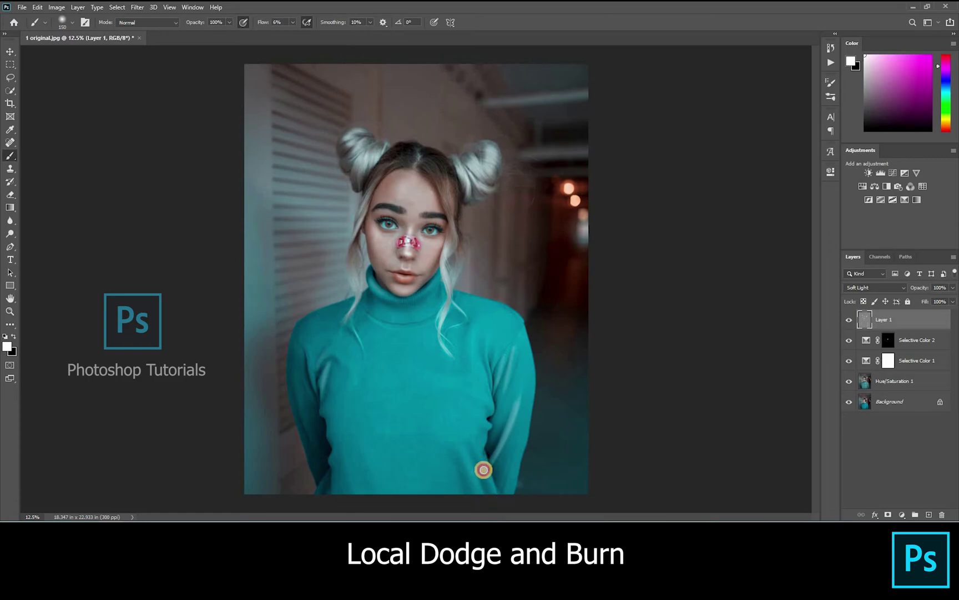
key(bracketleft)
mouse_move(349, 469)
mouse_down()
mouse_move(305, 421)
mouse_move(302, 383)
mouse_move(344, 485)
mouse_move(306, 335)
mouse_move(324, 404)
mouse_up()
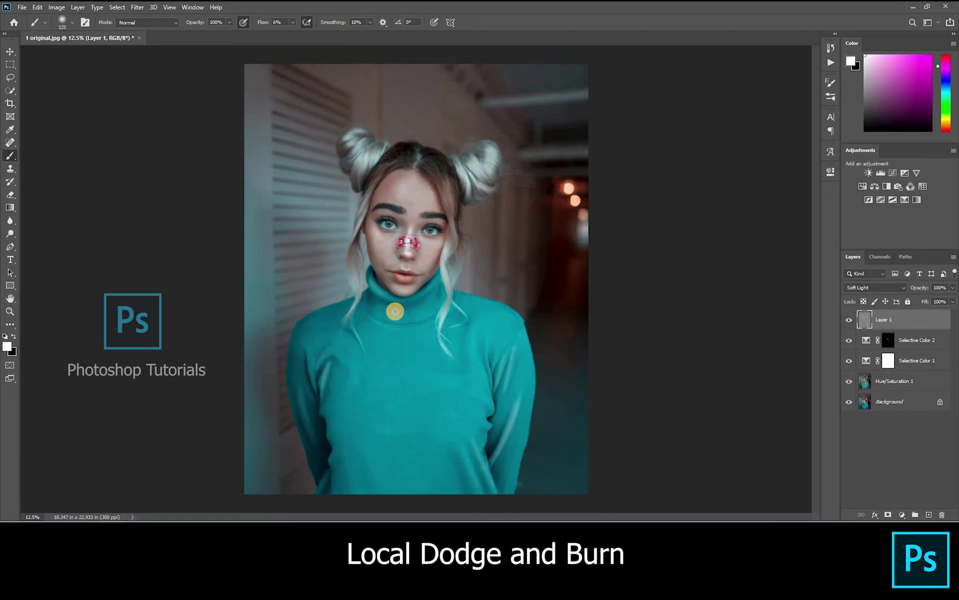
Make black the foreground color and darken the shadows of the hair bun beside the shutters.
key(bracketright)
key(bracketright)
key(bracketright)
key(bracketright)
click(16, 333)
scroll(398, 162, up, 2)
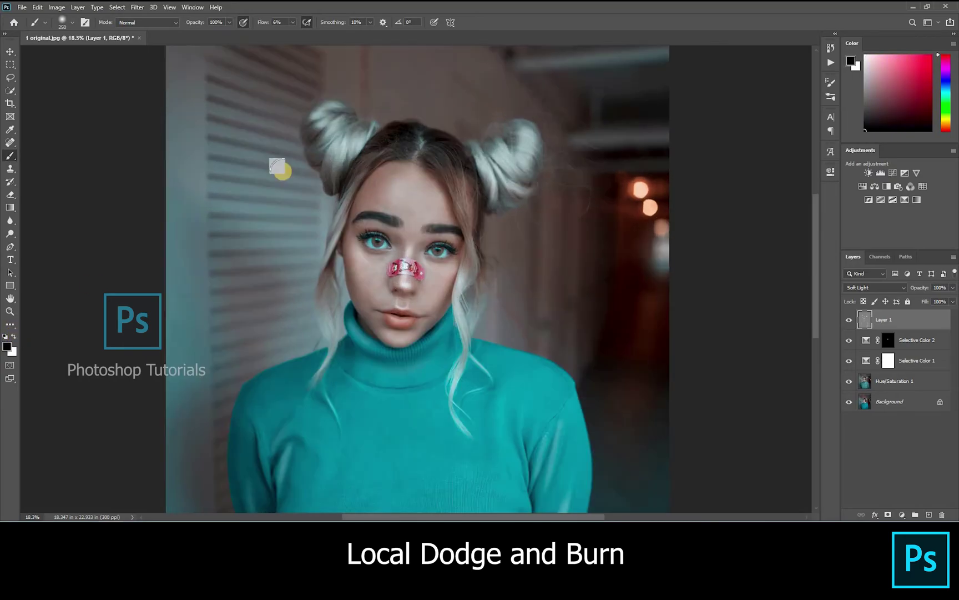
scroll(282, 171, up, 4)
key(bracketleft)
key(bracketleft)
key(bracketleft)
key(bracketleft)
mouse_move(269, 115)
mouse_down()
mouse_move(263, 125)
mouse_move(278, 95)
mouse_move(285, 111)
mouse_move(270, 145)
mouse_move(296, 131)
mouse_move(276, 143)
mouse_move(285, 190)
mouse_move(295, 149)
mouse_move(297, 191)
mouse_move(355, 124)
mouse_move(338, 139)
mouse_move(344, 122)
mouse_move(325, 131)
mouse_move(327, 90)
mouse_move(285, 77)
mouse_move(313, 88)
mouse_move(285, 102)
mouse_move(322, 100)
mouse_up()
Darken the hairline and temple shadows around the forehead with a smaller black brush.
key(bracketleft)
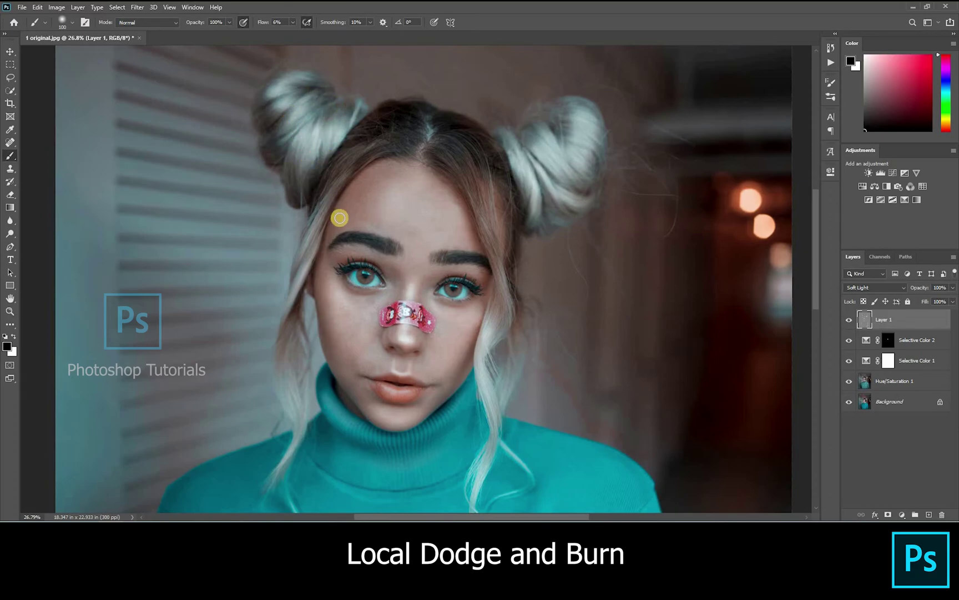
key(bracketleft)
mouse_move(324, 217)
mouse_down()
mouse_move(317, 210)
mouse_move(340, 185)
mouse_up()
mouse_move(303, 240)
mouse_down()
mouse_move(353, 140)
mouse_move(319, 236)
mouse_move(393, 159)
mouse_up()
mouse_move(333, 247)
mouse_down()
mouse_move(407, 166)
mouse_move(349, 242)
mouse_move(423, 178)
mouse_move(372, 194)
mouse_move(438, 189)
mouse_up()
Darken the eyebrows with black, using an 80 px brush.
key(bracketright)
key(bracketright)
key(bracketright)
key(bracketright)
key(bracketright)
key(bracketright)
click(389, 243)
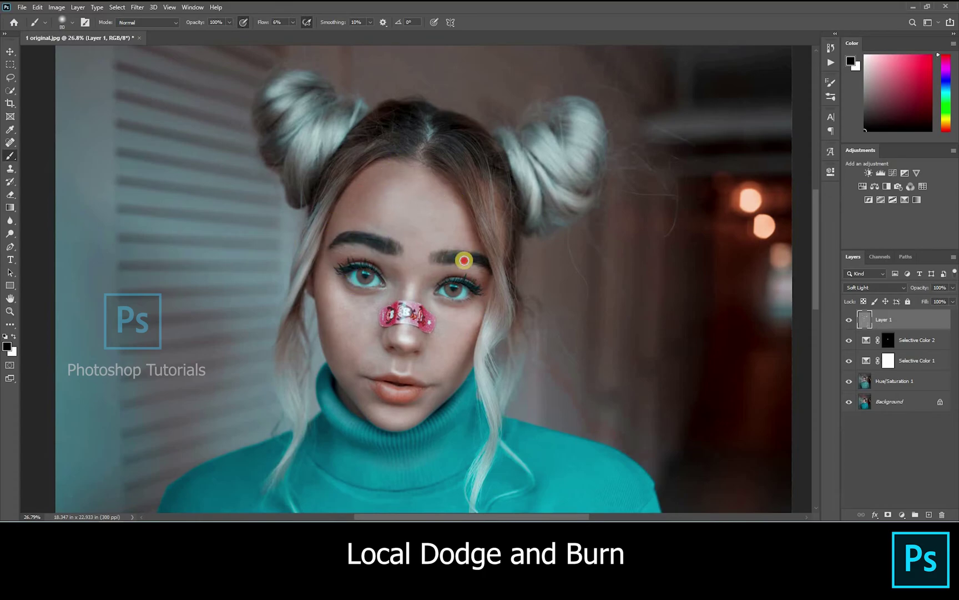
Darken the shadows around the nose and nostrils with a black brush reduced to 35 px.
key(bracketleft)
key(bracketleft)
key(bracketleft)
key(bracketleft)
key(bracketleft)
key(bracketleft)
drag(387, 344, 435, 237)
mouse_move(396, 277)
mouse_down()
mouse_move(430, 268)
mouse_move(510, 287)
mouse_up()
scroll(444, 167, down, 5)
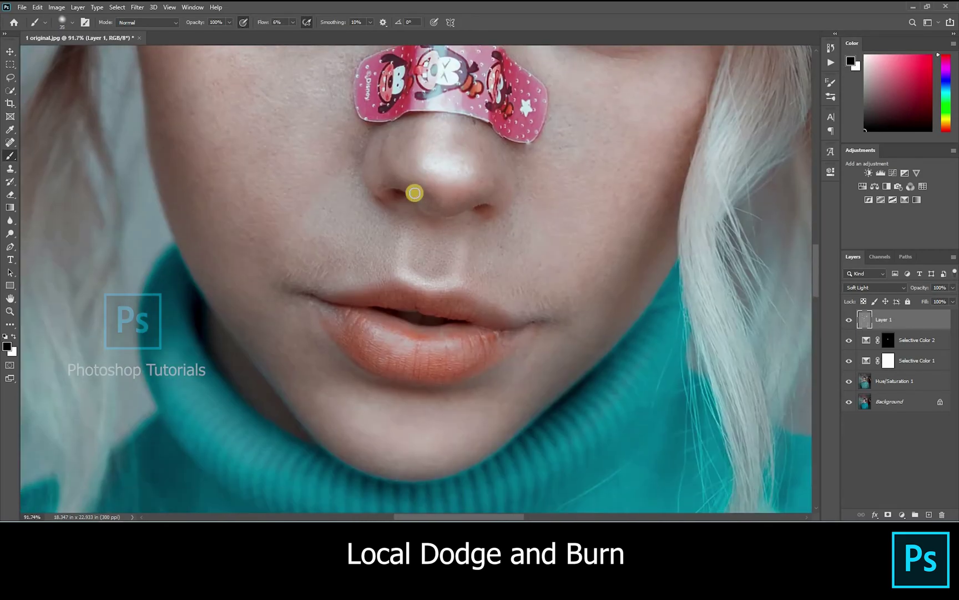
mouse_move(409, 185)
mouse_down()
mouse_move(442, 203)
mouse_move(476, 186)
mouse_move(419, 182)
mouse_up()
key(bracketright)
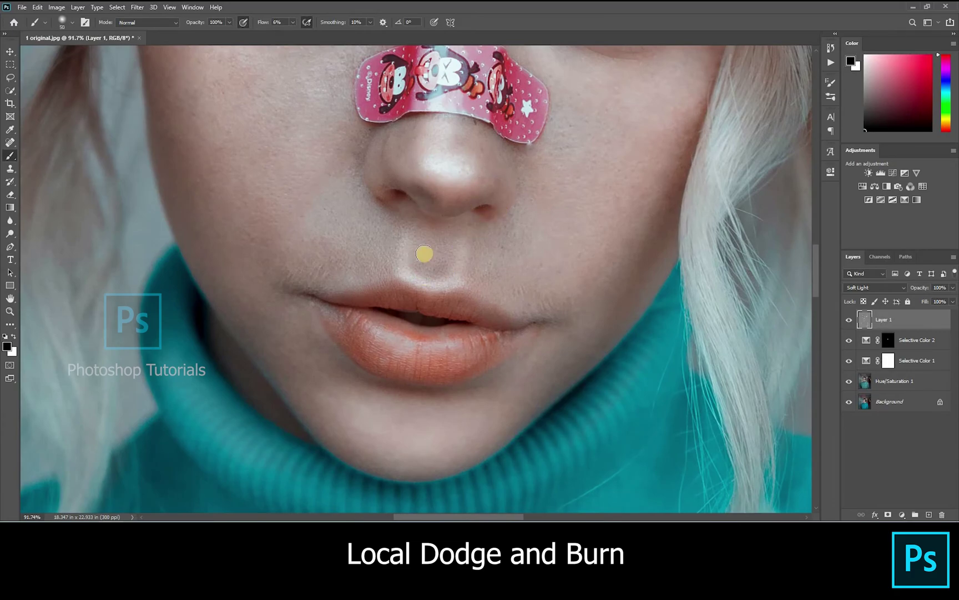
Darken the lip contours, the line between the lips and the lower lip's underside with a 45 px black brush.
key(ctrl)
mouse_move(449, 388)
mouse_down()
mouse_move(362, 381)
mouse_move(498, 371)
mouse_up()
mouse_move(324, 337)
mouse_down()
mouse_move(396, 376)
mouse_move(482, 375)
mouse_move(414, 383)
mouse_move(513, 330)
mouse_move(382, 319)
mouse_up()
drag(461, 319, 363, 312)
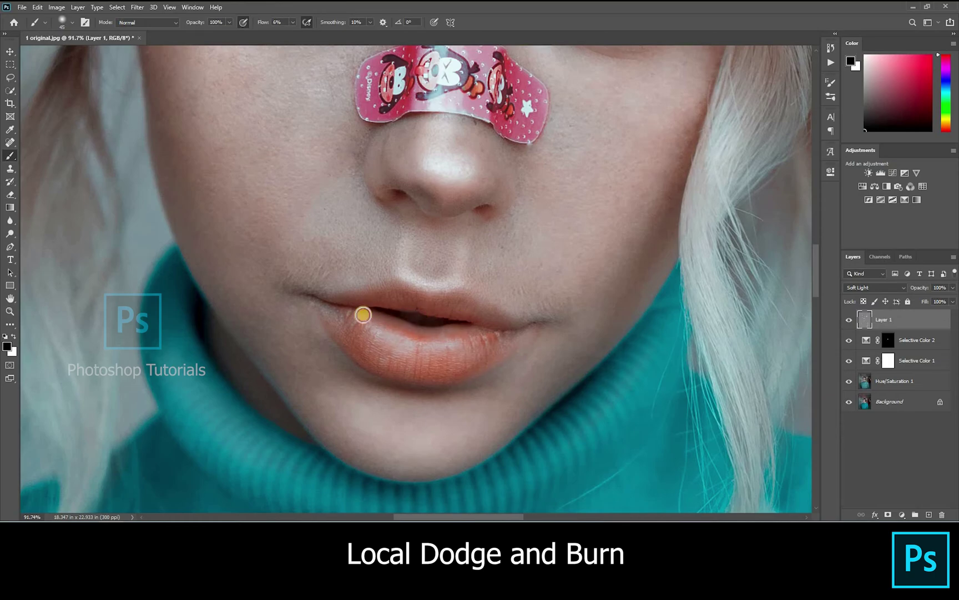
Darken the outer edges of the face along the temples and cheeks with a black brush enlarged up to 250 px.
scroll(506, 300, down, 4)
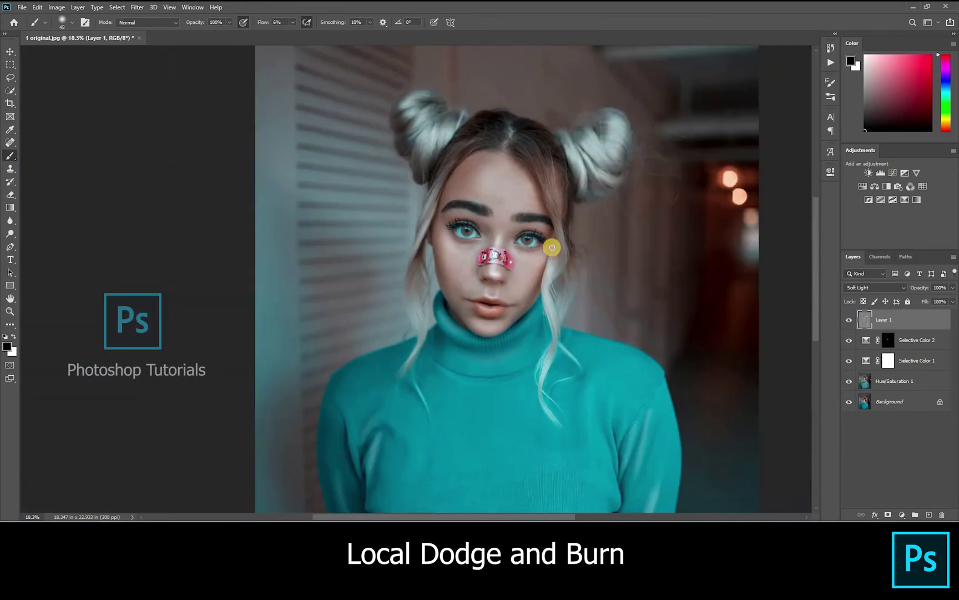
scroll(550, 246, up, 2)
key(bracketright)
key(bracketright)
key(bracketright)
key(bracketright)
key(bracketright)
key(bracketright)
key(bracketright)
key(bracketright)
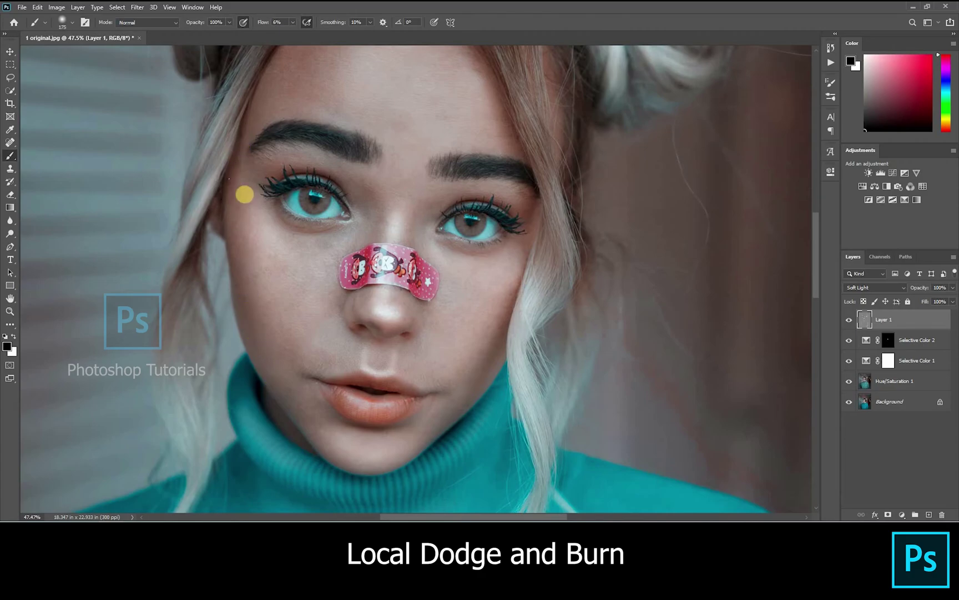
key(bracketleft)
key(bracketleft)
key(bracketleft)
key(bracketleft)
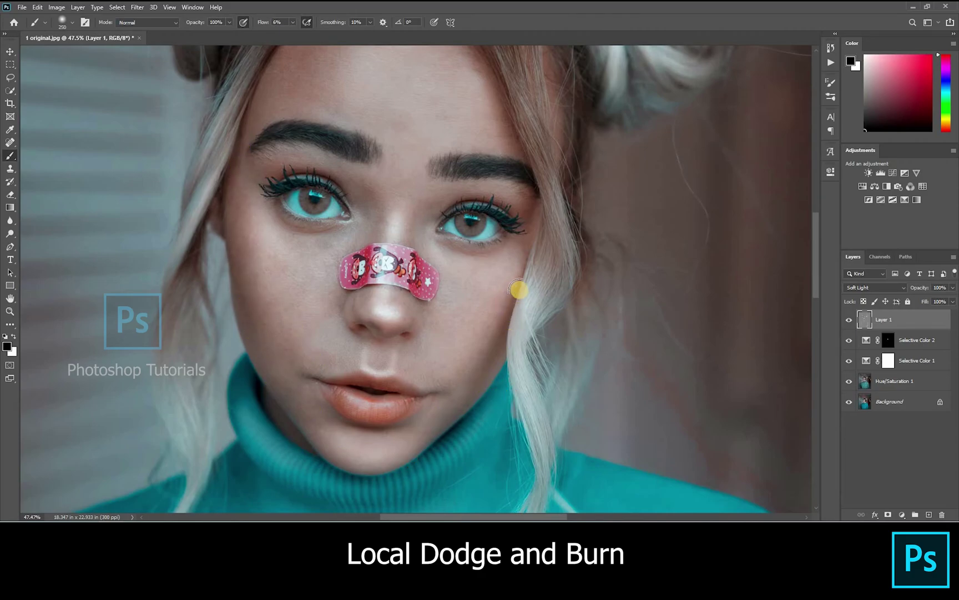
Darken the shadows in the loose hair strand farther from the shutters with an 80 px black brush.
scroll(466, 267, right, 3)
key(bracketleft)
drag(480, 241, 467, 228)
key(bracketright)
key(bracketright)
scroll(444, 334, down, 4)
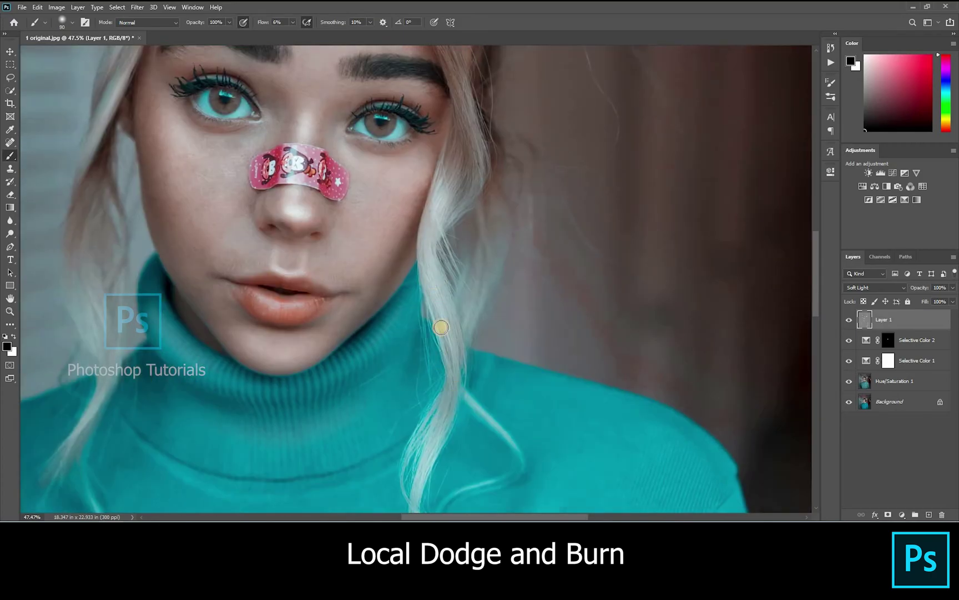
drag(442, 430, 459, 272)
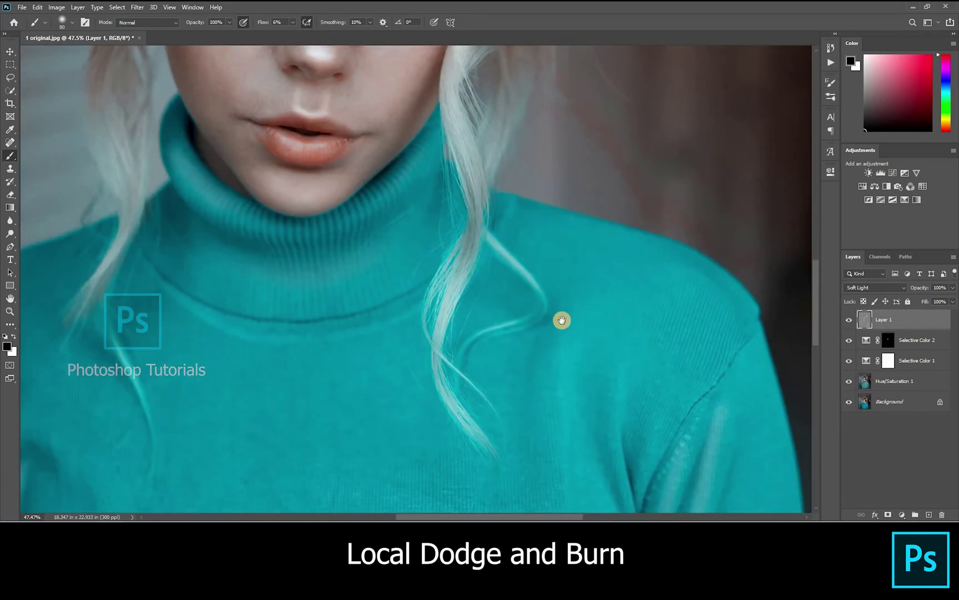
Darken the shadows in the loose hair strand beside the shutters, reducing the black brush from 90 to 60 px.
drag(196, 142, 318, 223)
scroll(318, 222, up, 2)
scroll(318, 222, left, 2)
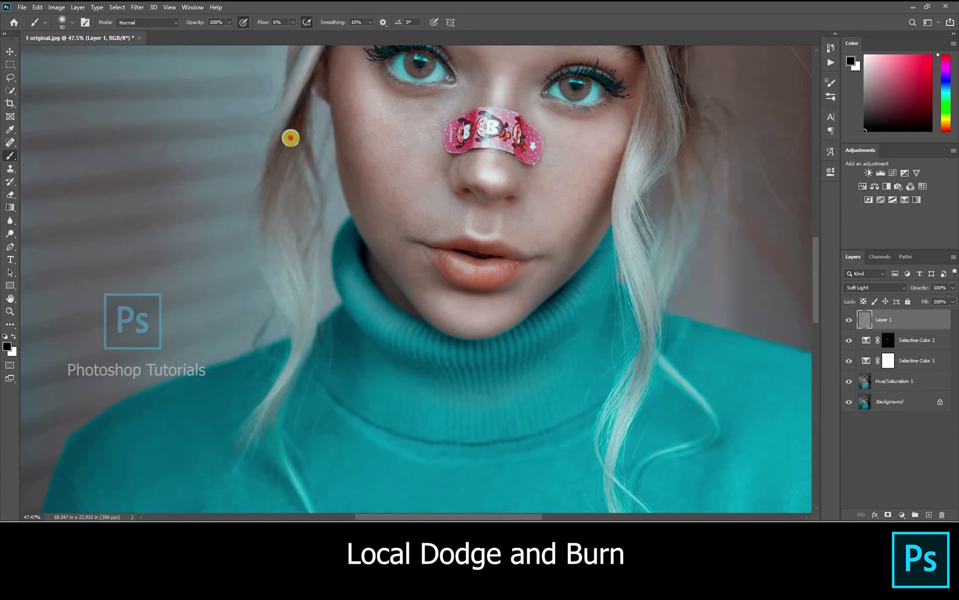
drag(300, 132, 272, 333)
key([)
key([)
key([)
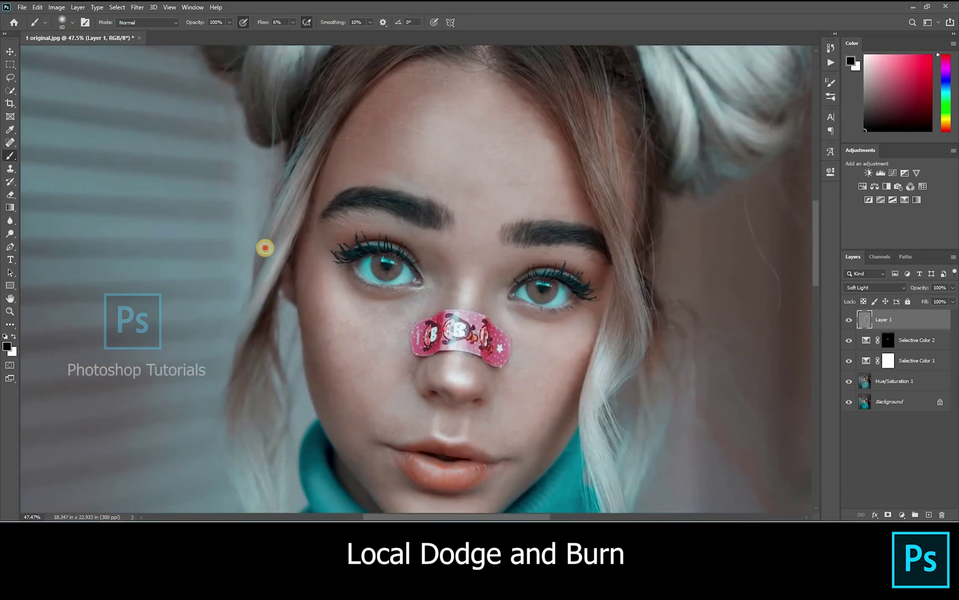
Darken the hair along the hairline and the crown of the head with a 70 px black brush.
drag(409, 47, 345, 194)
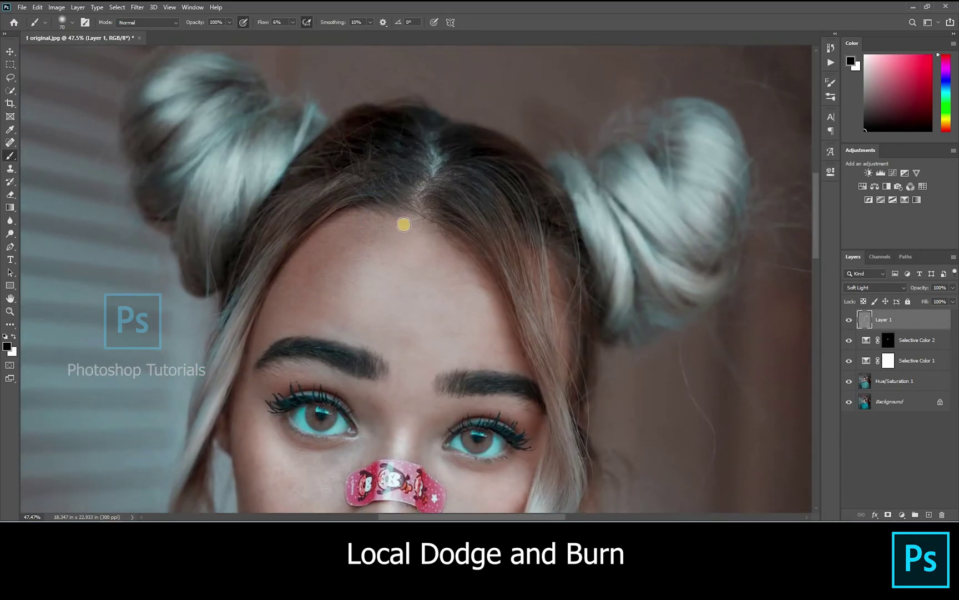
key(bracketright)
key(bracketright)
key(bracketright)
key(bracketright)
Darken the folds and outer edge of the hair bun opposite the shutters, enlarging the black brush from 125 to 300 px.
mouse_move(477, 175)
mouse_down()
mouse_move(403, 188)
mouse_move(318, 181)
mouse_up()
key(bracketright)
key(bracketright)
key(bracketleft)
mouse_move(413, 174)
mouse_down()
mouse_move(460, 198)
mouse_move(482, 157)
mouse_move(518, 154)
mouse_move(511, 128)
mouse_up()
drag(452, 305, 475, 244)
mouse_move(500, 302)
mouse_down()
mouse_move(482, 249)
mouse_move(566, 272)
mouse_up()
key(bracketright)
key(bracketright)
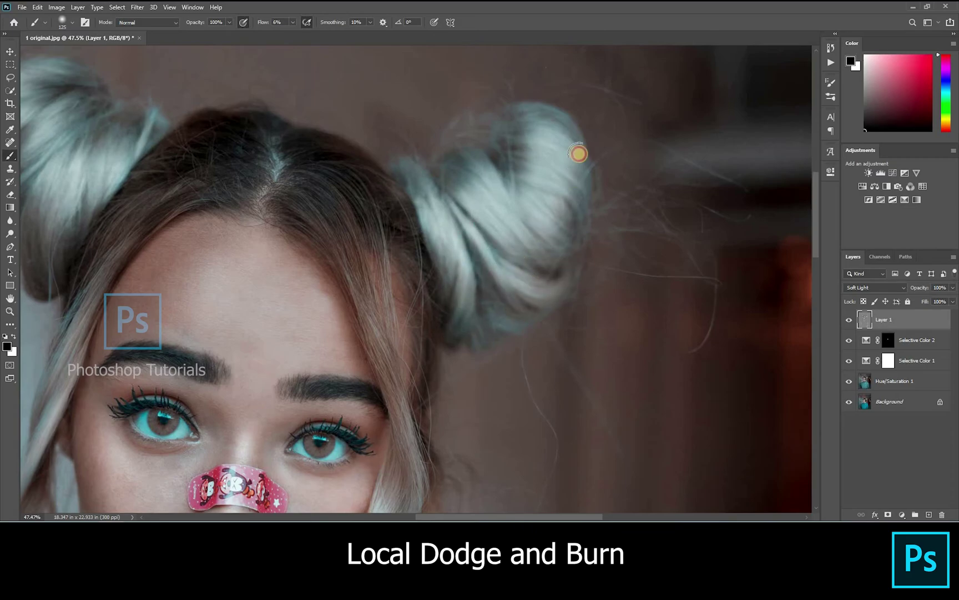
key(bracketright)
key(bracketright)
key(bracketright)
key(bracketright)
key(bracketright)
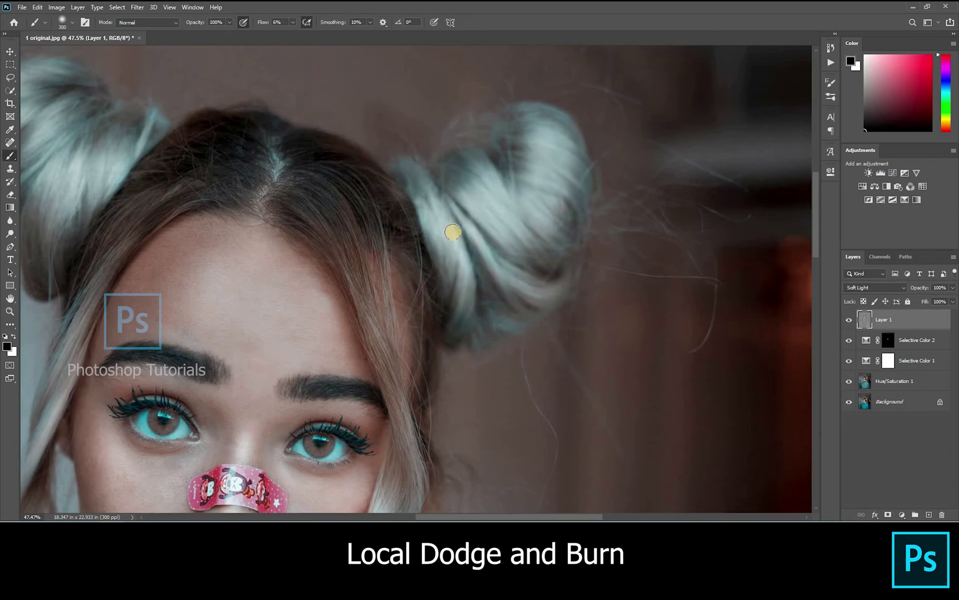
Darken the shadows around the sweater's turtleneck collar with a 125 px black brush.
scroll(452, 232, down, 6)
scroll(643, 375, up, 3)
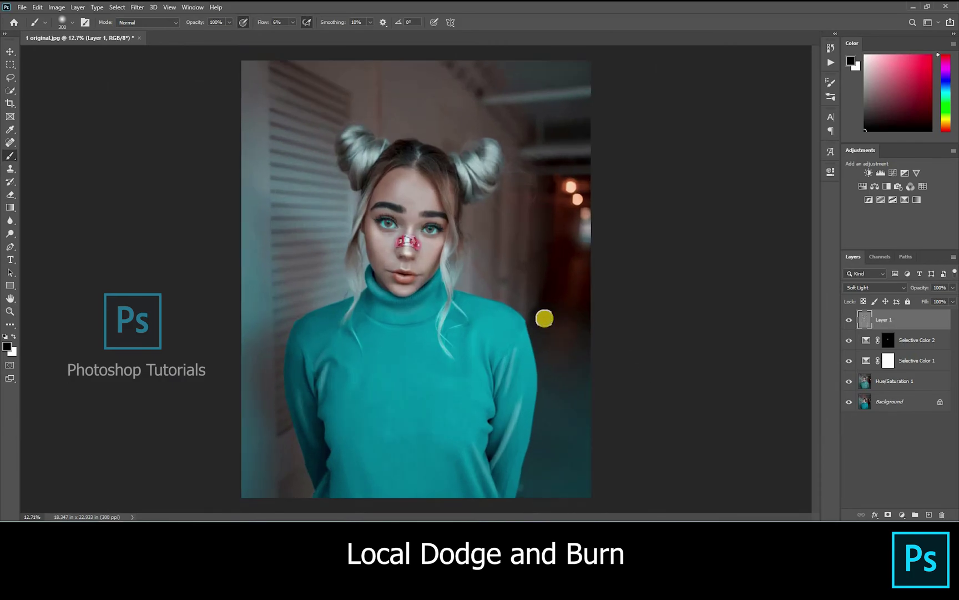
key(bracketleft)
scroll(349, 272, up, 5)
key(bracketleft)
key(bracketleft)
key(bracketleft)
key(bracketleft)
key(bracketleft)
key(bracketright)
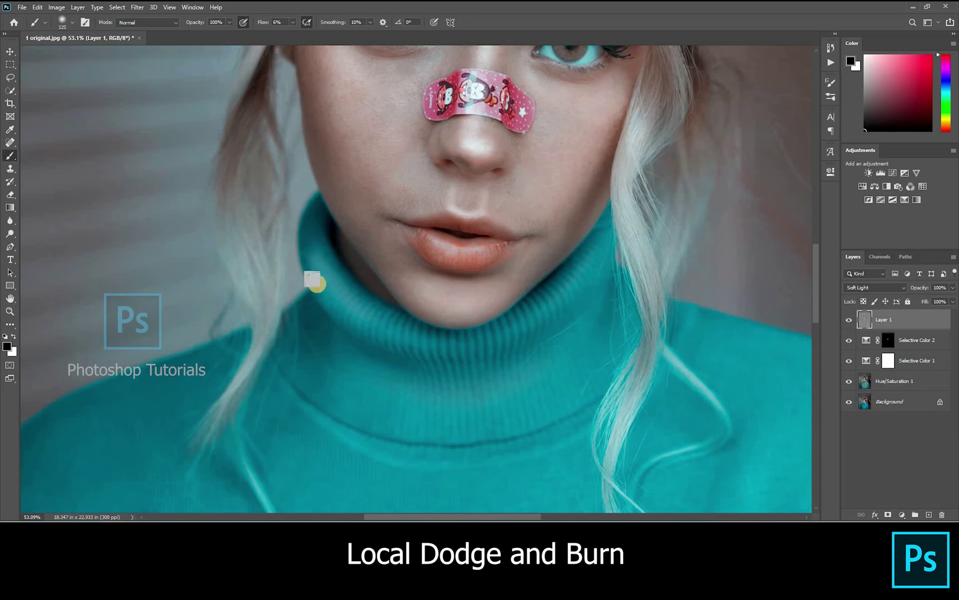
scroll(359, 236, down, 3)
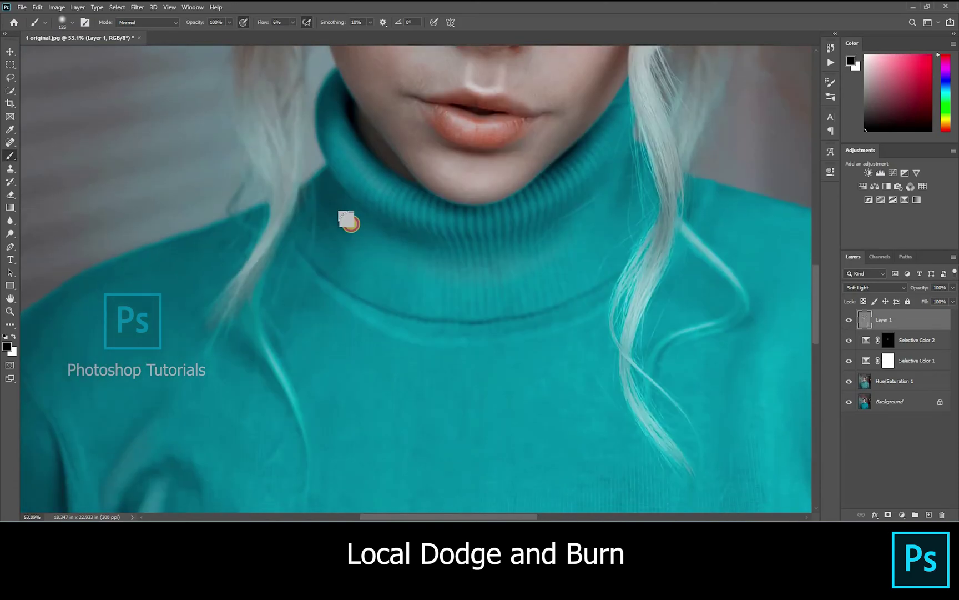
Darken the sweater sleeve beside the shutters from the shoulder to the lower arm with a 300 px black brush.
key(bracketright)
key(bracketright)
key(bracketright)
key(bracketright)
key(bracketright)
scroll(413, 231, down, 1)
scroll(413, 231, down, 5)
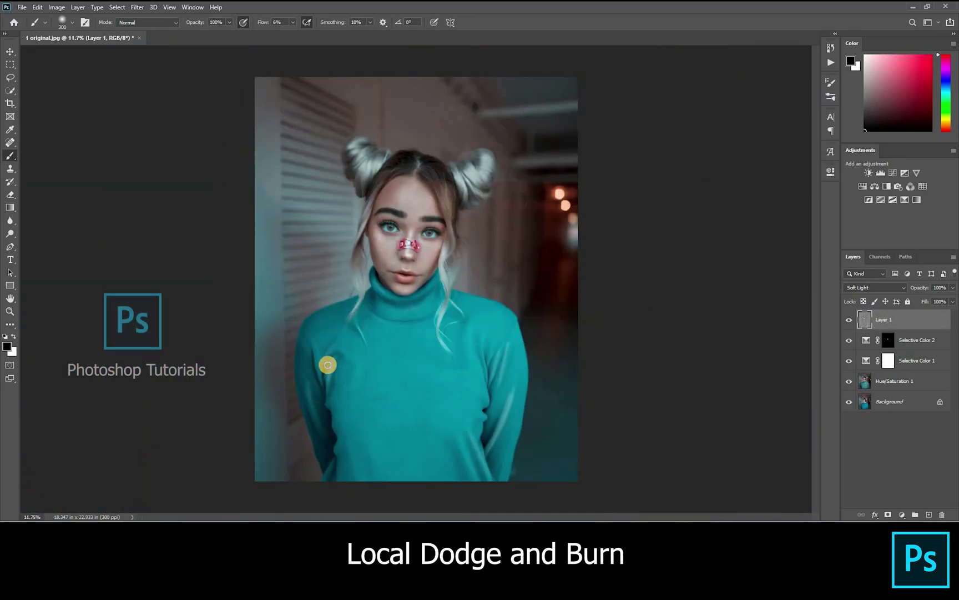
drag(314, 358, 339, 454)
drag(308, 384, 339, 477)
Darken the shadows of the sweater sleeve on the corridor side with a 250 px black brush.
key(bracketright)
key(bracketright)
key(bracketright)
key(bracketright)
key(bracketleft)
key(bracketleft)
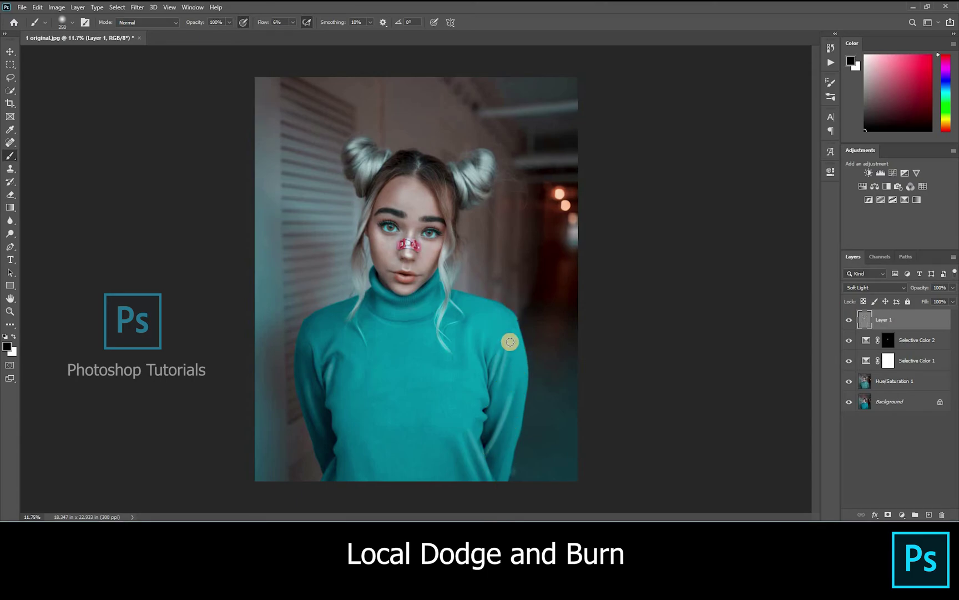
key(bracketright)
key(bracketright)
key(bracketright)
key(bracketright)
Darken the sweater's lower hem area and the torso folds beside the arm with a large black brush.
click(491, 480)
key(bracketright)
key(bracketright)
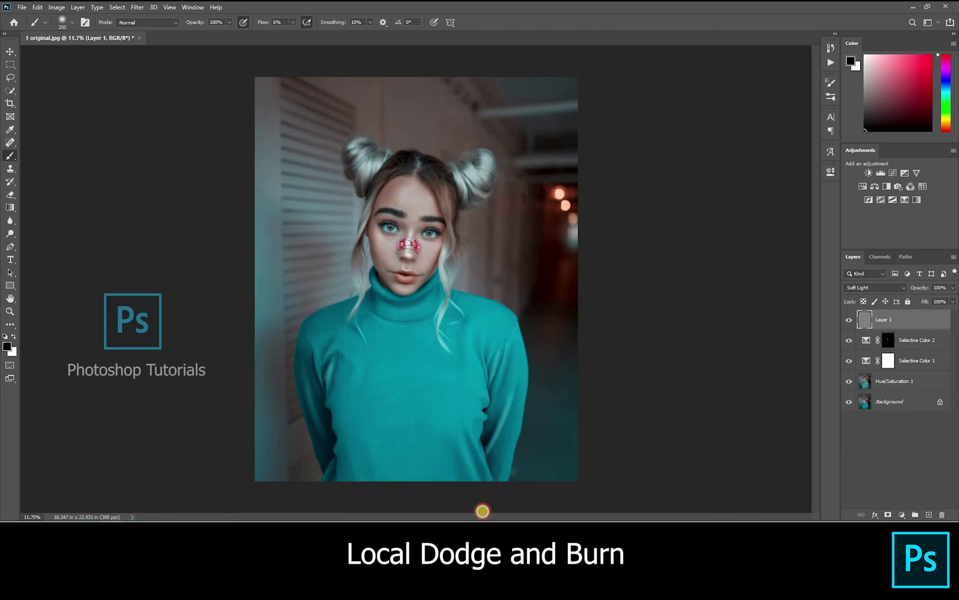
key(bracketright)
click(342, 392)
key(bracketleft)
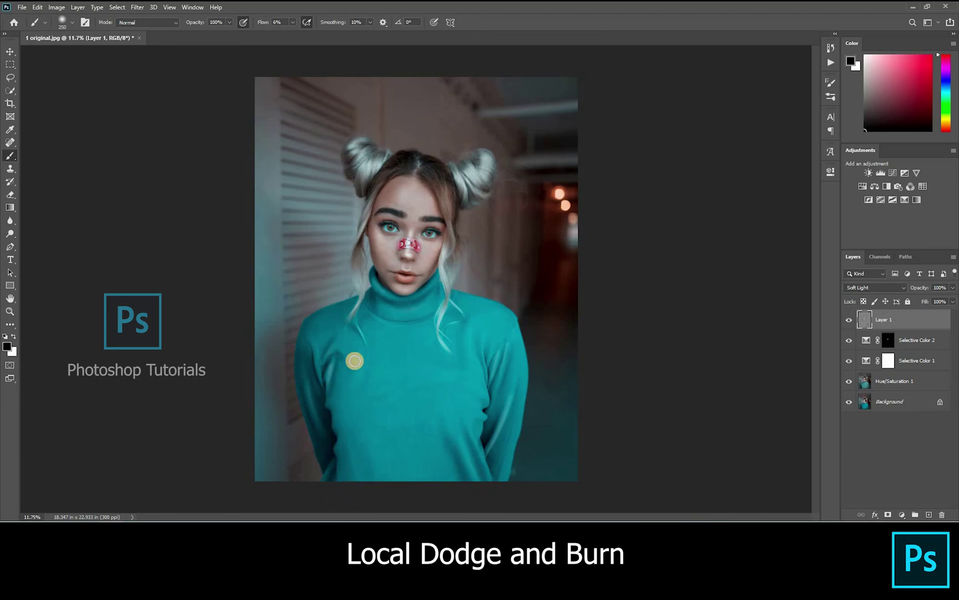
Compare the portrait with and without the dodge and burn layer by toggling Layer 1's visibility.
click(850, 320)
click(850, 320)
click(850, 319)
click(850, 320)
Make white the foreground color and lighten the nose tip, nose bridge and middle of the forehead.
scroll(627, 293, up, 8)
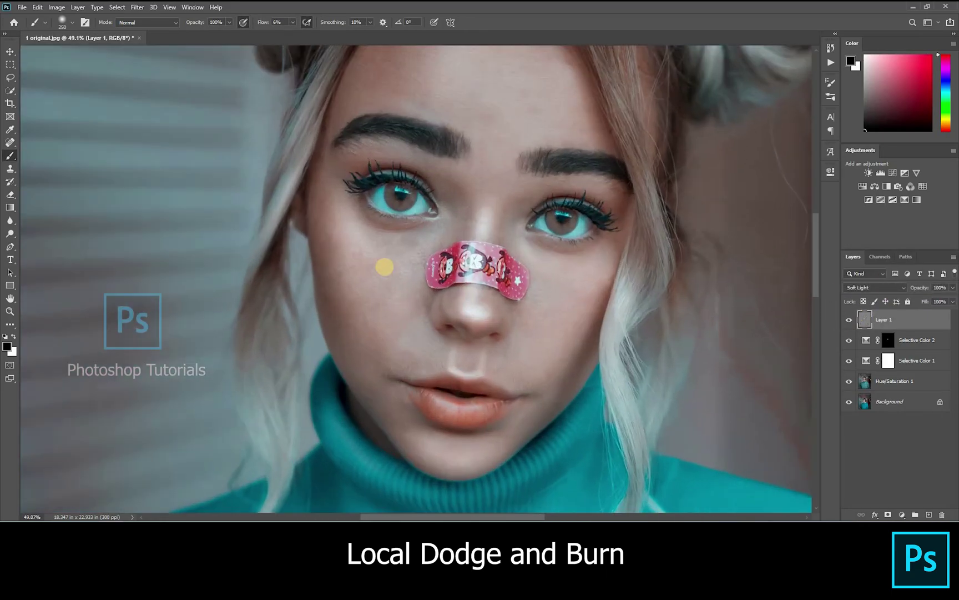
key(x)
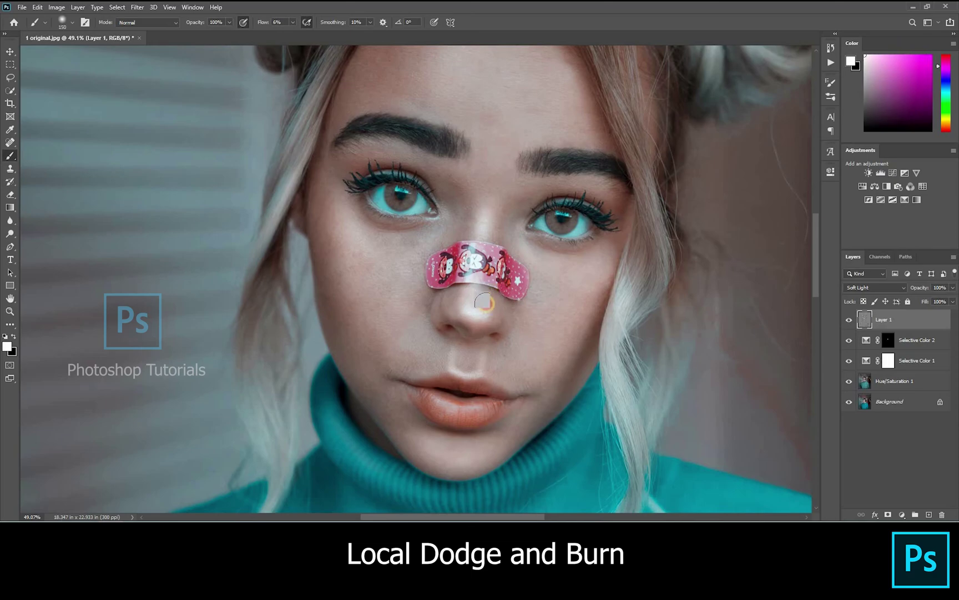
drag(476, 320, 482, 295)
key([)
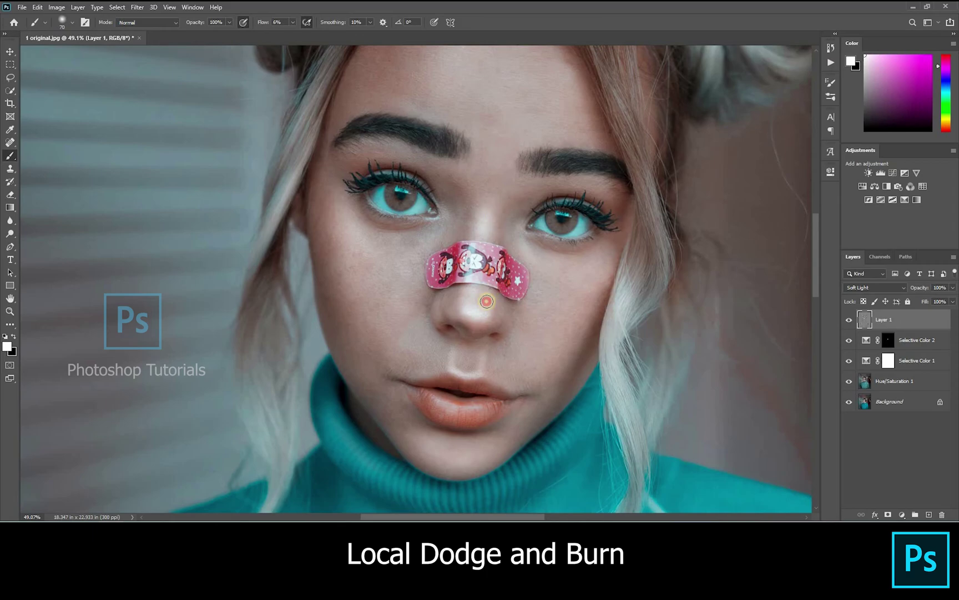
key(])
click(499, 200)
click(491, 129)
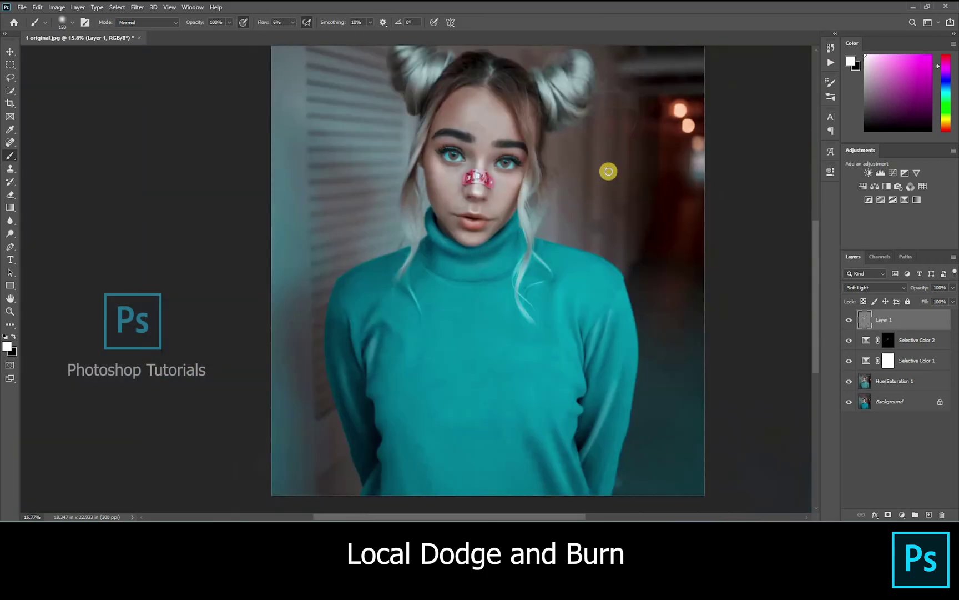
Lighten the skin around the outer eye corners and below the eyebrows with a 90 px white brush.
scroll(608, 172, down, 1)
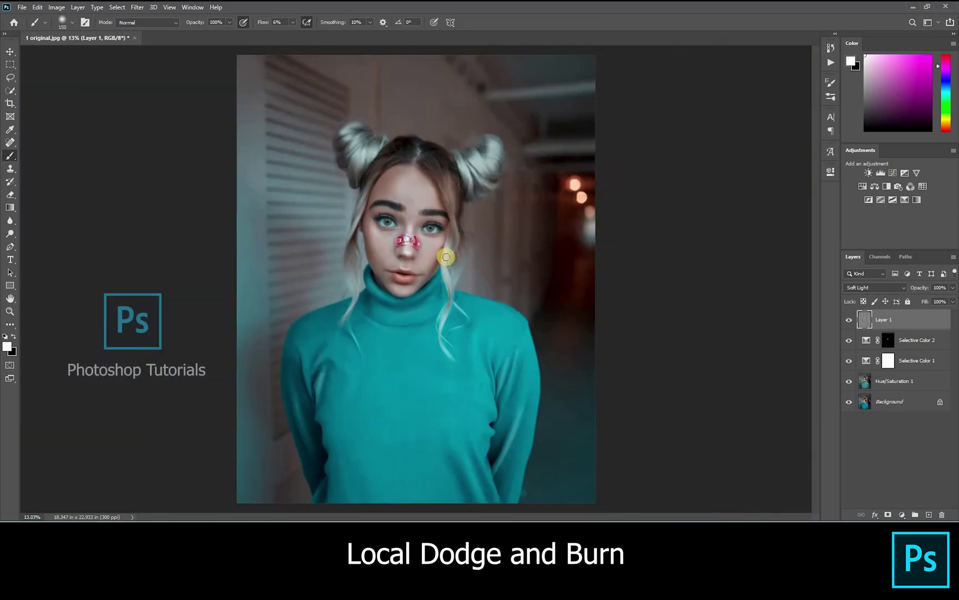
scroll(403, 214, up, 5)
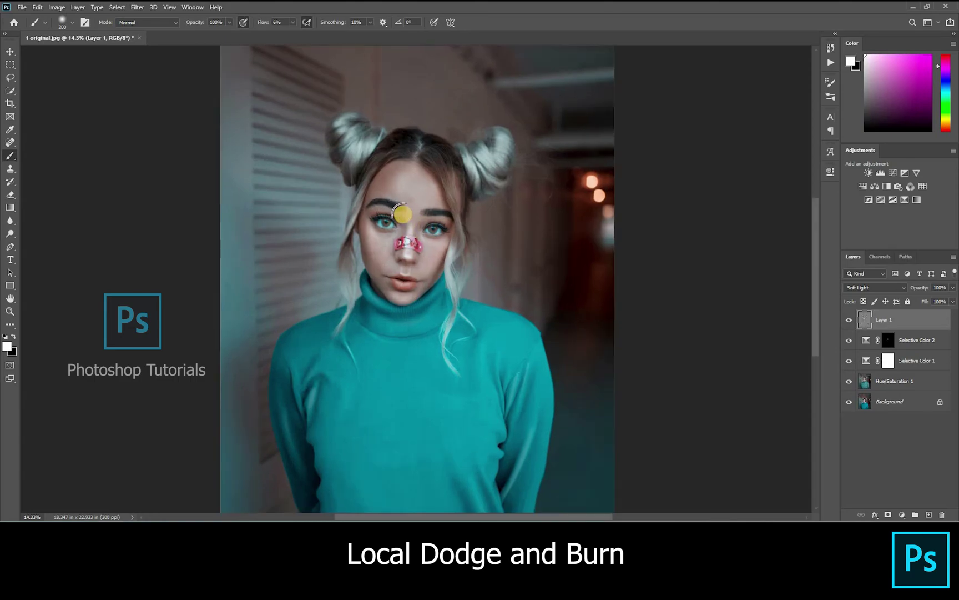
key(bracketleft)
key(bracketleft)
key(bracketleft)
key(bracketleft)
key(bracketleft)
key(bracketleft)
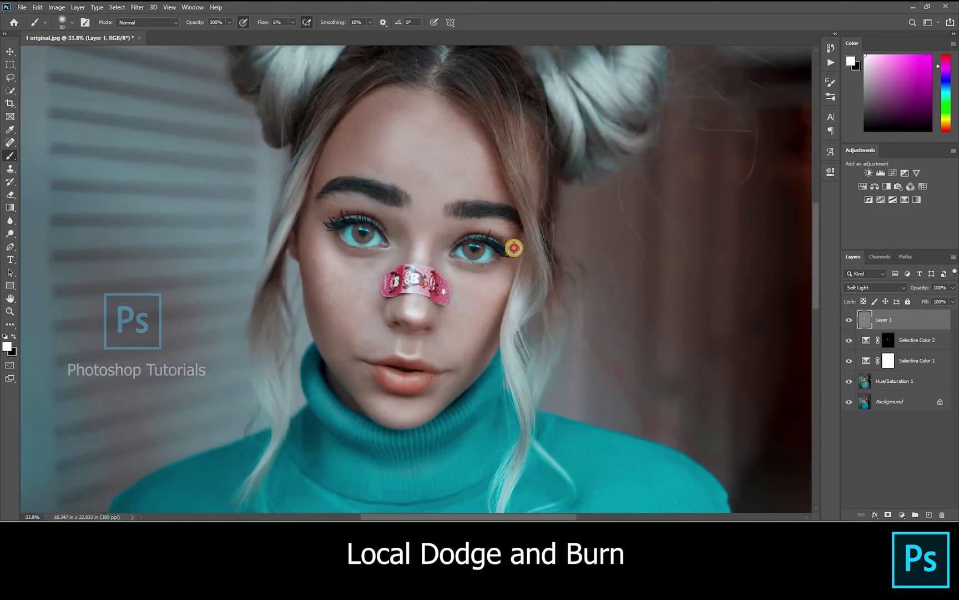
click(332, 212)
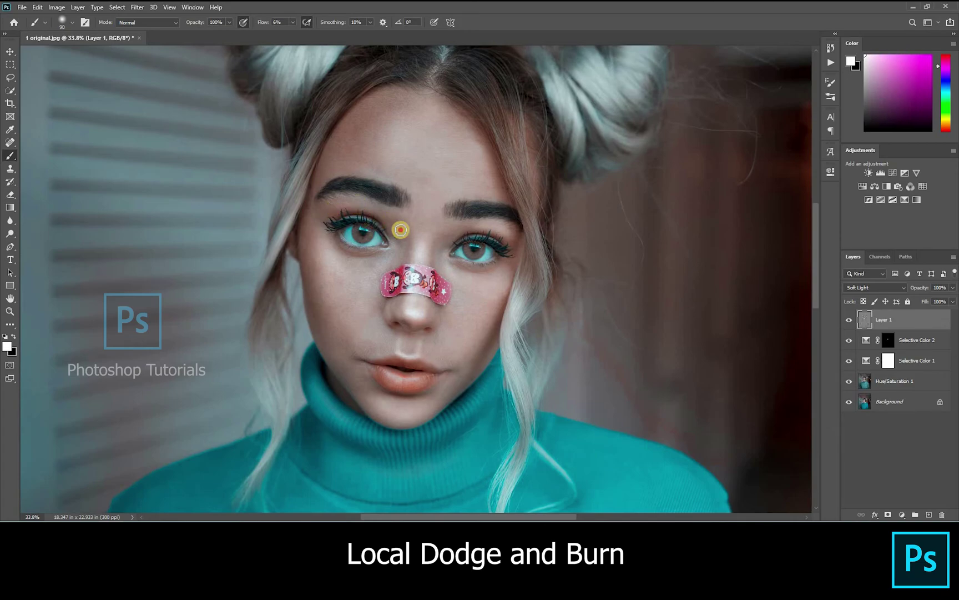
Lighten the under-eye skin and inner corner of the eye nearer the shutters, using white brushes of 45 and 80 px.
key(bracketleft)
key(bracketleft)
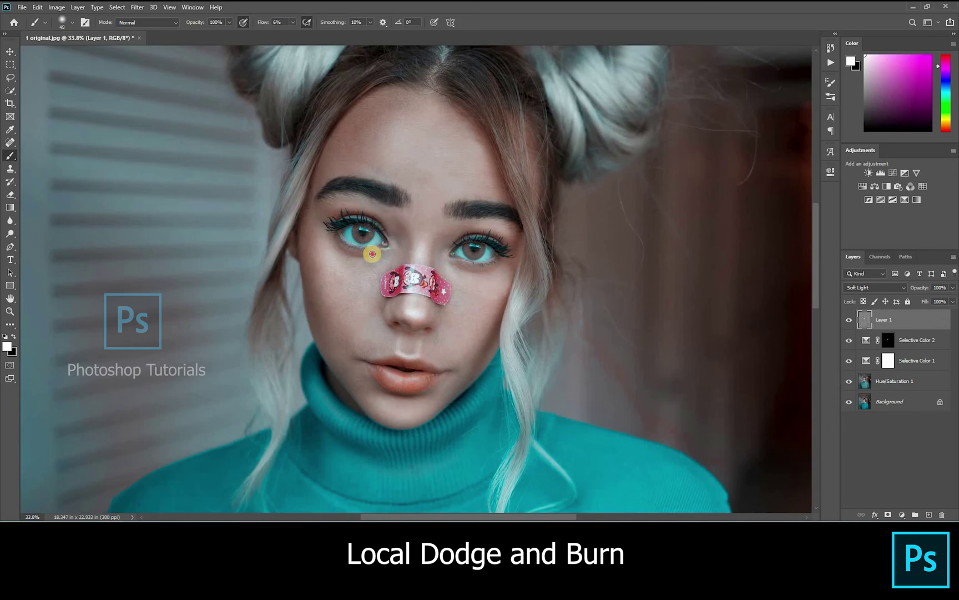
scroll(375, 261, up, 3)
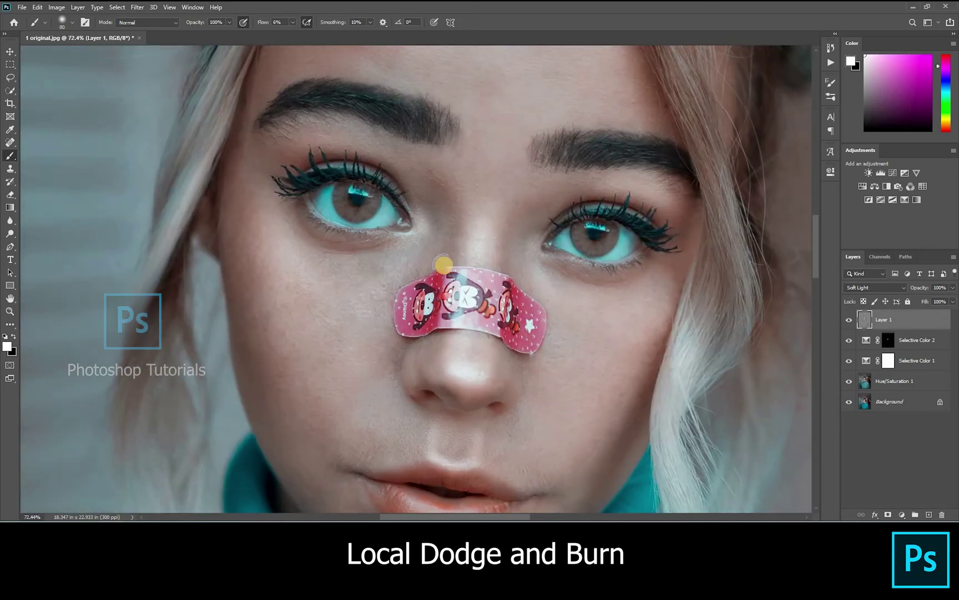
key(bracketright)
key(bracketright)
key(bracketright)
key(bracketright)
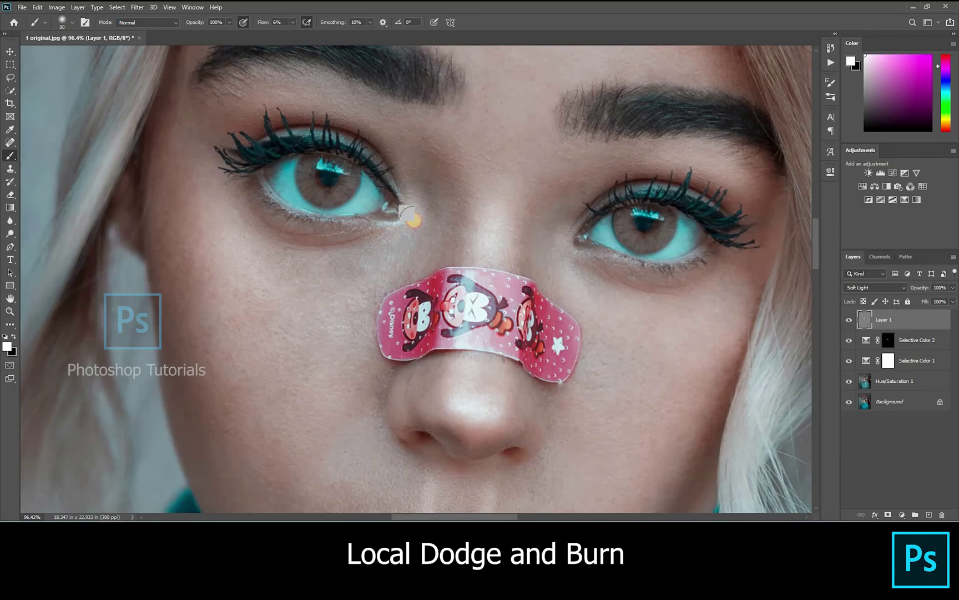
Lighten the inner corner and upper lid of the eye farther from the shutters with a 45 px white brush.
key(bracketleft)
key(bracketleft)
key(bracketleft)
key(bracketleft)
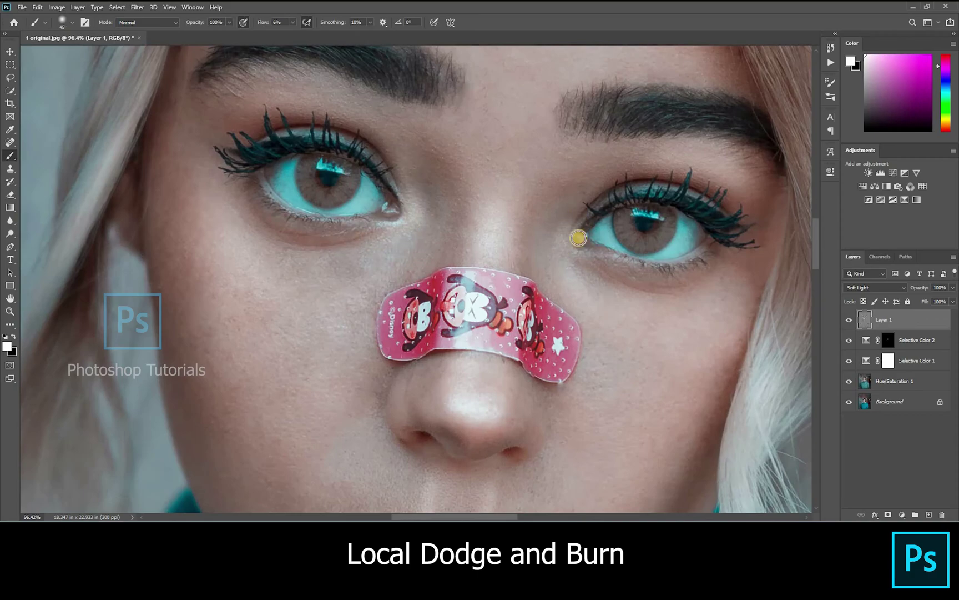
mouse_move(629, 190)
mouse_down()
mouse_move(676, 186)
mouse_move(695, 196)
mouse_up()
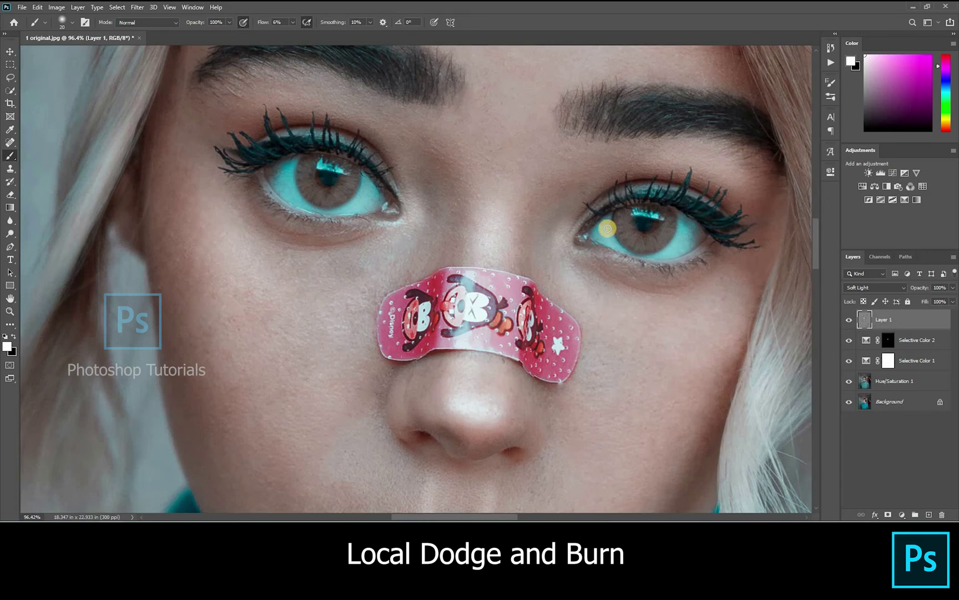
Lighten the under-eye area and cheek on the side farther from the shutters with a 90 px white brush.
key(bracketright)
key(bracketright)
key(bracketright)
click(581, 251)
mouse_move(611, 331)
mouse_down()
mouse_move(659, 342)
mouse_move(688, 325)
mouse_up()
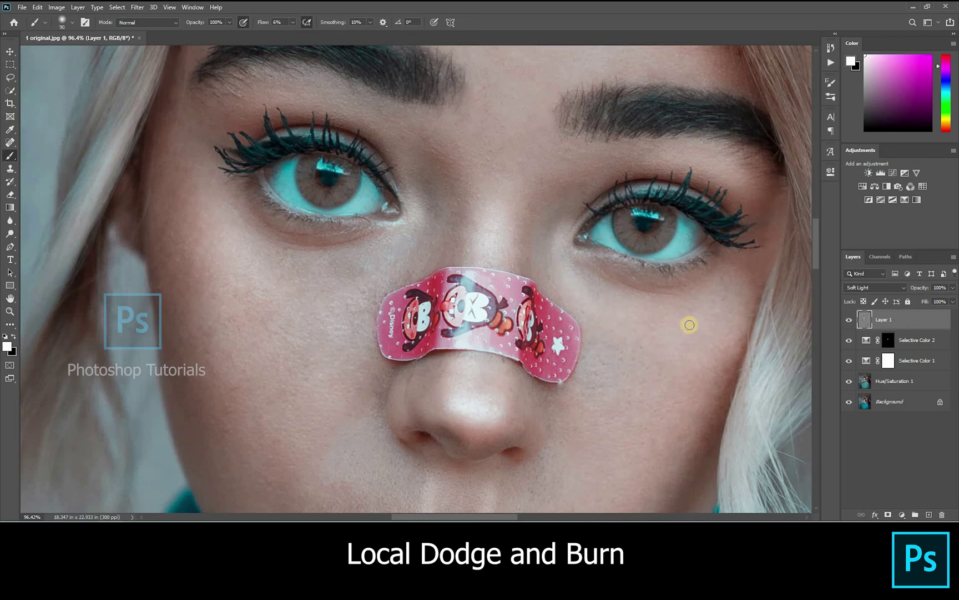
Lighten the irises of both eyes with a 25 px white brush on the gray Soft Light layer.
scroll(690, 325, down, 10)
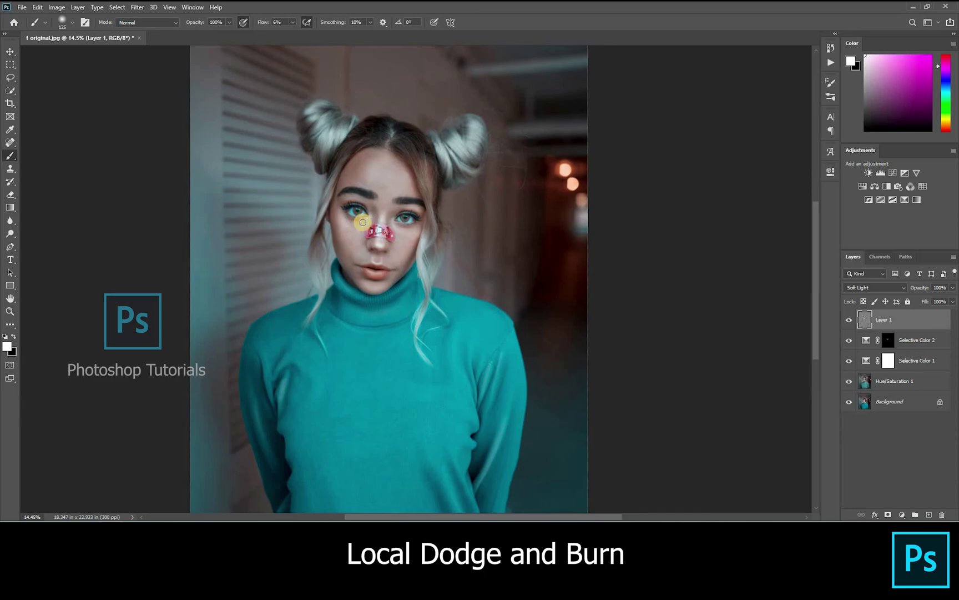
scroll(356, 213, up, 5)
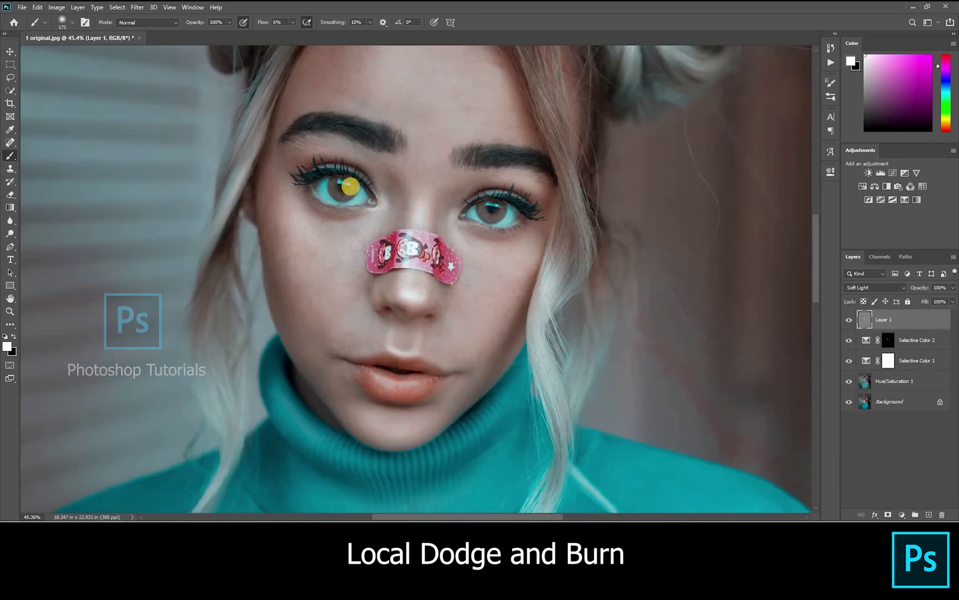
scroll(351, 187, up, 5)
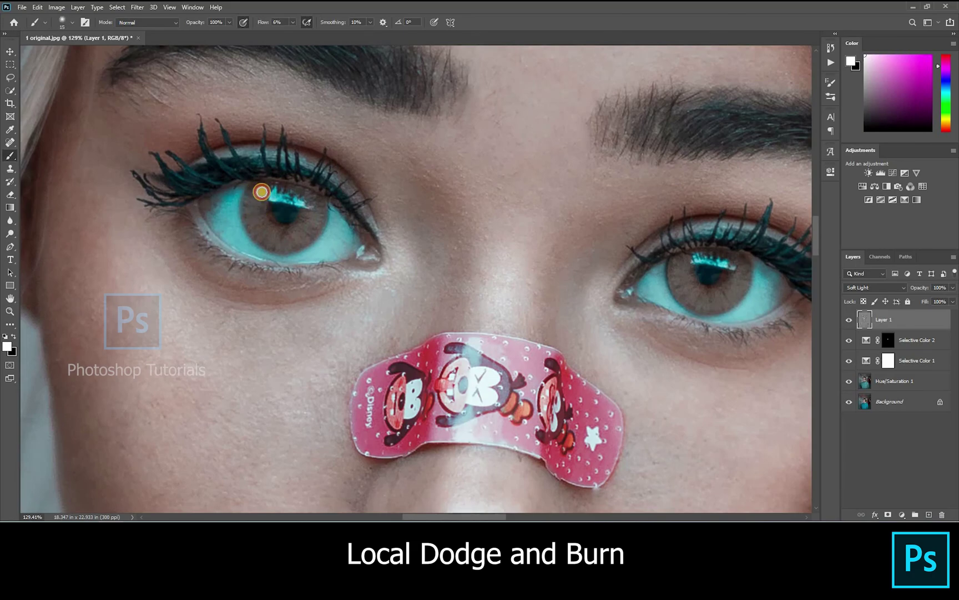
key(bracketright)
mouse_move(276, 210)
mouse_down()
mouse_move(278, 242)
mouse_move(297, 225)
mouse_move(259, 227)
mouse_move(308, 219)
mouse_move(274, 237)
mouse_move(310, 224)
mouse_move(292, 239)
mouse_move(316, 205)
mouse_move(271, 236)
mouse_move(315, 210)
mouse_move(259, 229)
mouse_move(263, 190)
mouse_move(281, 245)
mouse_move(266, 200)
mouse_move(284, 240)
mouse_move(316, 209)
mouse_move(266, 220)
mouse_move(304, 216)
mouse_move(260, 191)
mouse_move(306, 219)
mouse_move(277, 227)
mouse_up()
mouse_move(696, 316)
mouse_down()
mouse_move(698, 268)
mouse_move(713, 292)
mouse_move(697, 267)
mouse_move(728, 294)
mouse_move(709, 302)
mouse_move(740, 284)
mouse_move(698, 301)
mouse_move(742, 280)
mouse_move(743, 254)
mouse_up()
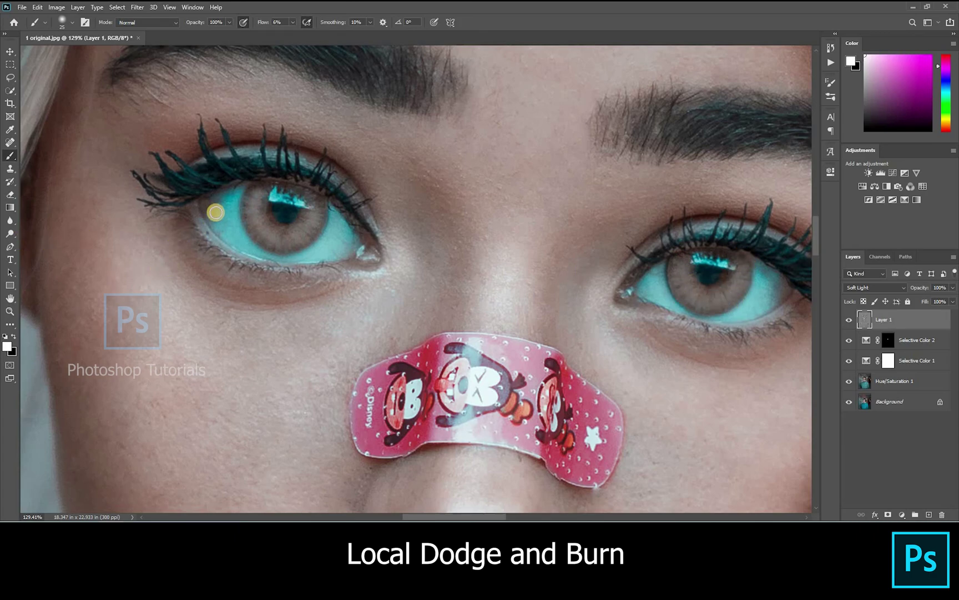
Darken the pupils and outer iris rims of both eyes with a small black brush.
key(x)
key(bracketleft)
key(bracketleft)
key(bracketright)
mouse_move(271, 239)
mouse_down()
mouse_move(246, 205)
mouse_move(308, 254)
mouse_move(324, 206)
mouse_move(296, 243)
mouse_move(279, 248)
mouse_move(318, 229)
mouse_move(270, 202)
mouse_move(282, 183)
mouse_move(297, 210)
mouse_move(282, 195)
mouse_move(293, 206)
mouse_move(271, 201)
mouse_move(277, 221)
mouse_move(303, 208)
mouse_move(275, 185)
mouse_move(260, 219)
mouse_move(282, 228)
mouse_move(323, 218)
mouse_move(265, 250)
mouse_up()
key(bracketright)
key(bracketleft)
mouse_move(710, 278)
mouse_down()
mouse_move(681, 261)
mouse_move(719, 307)
mouse_move(705, 295)
mouse_move(747, 260)
mouse_move(676, 264)
mouse_move(696, 314)
mouse_move(676, 256)
mouse_move(710, 277)
mouse_move(711, 260)
mouse_move(729, 263)
mouse_move(718, 256)
mouse_move(721, 232)
mouse_up()
key(bracketright)
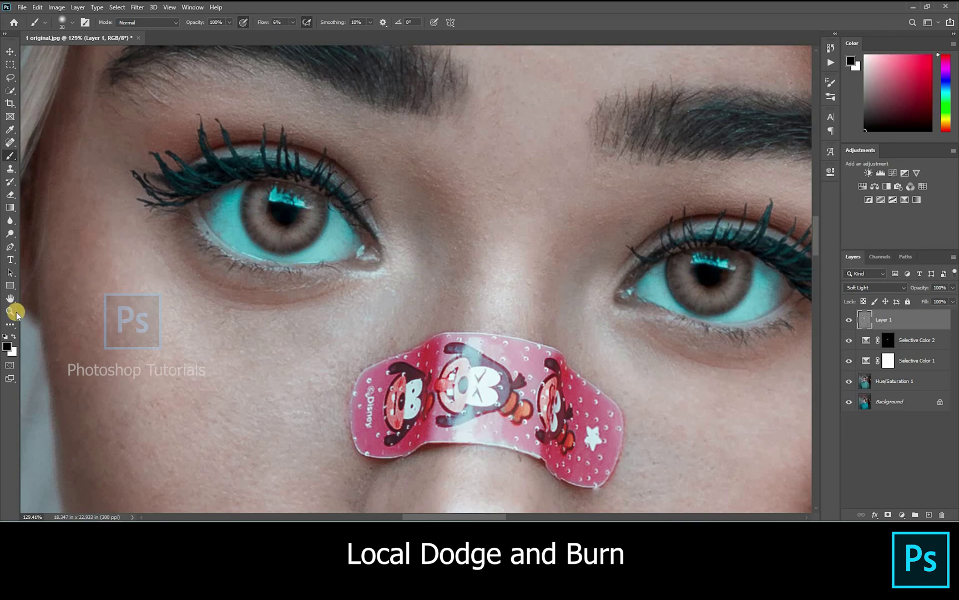
Lighten the catchlight reflections in both eyes with a small white brush of 10 to 15 px.
key(bracketleft)
key(x)
key(bracketleft)
key(bracketleft)
key(bracketleft)
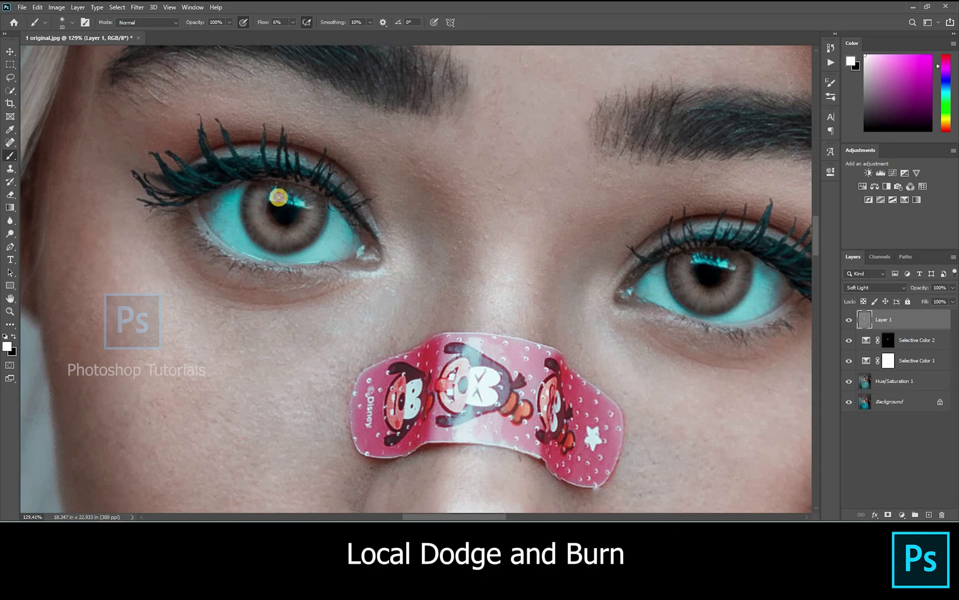
drag(291, 202, 294, 205)
click(698, 258)
click(732, 272)
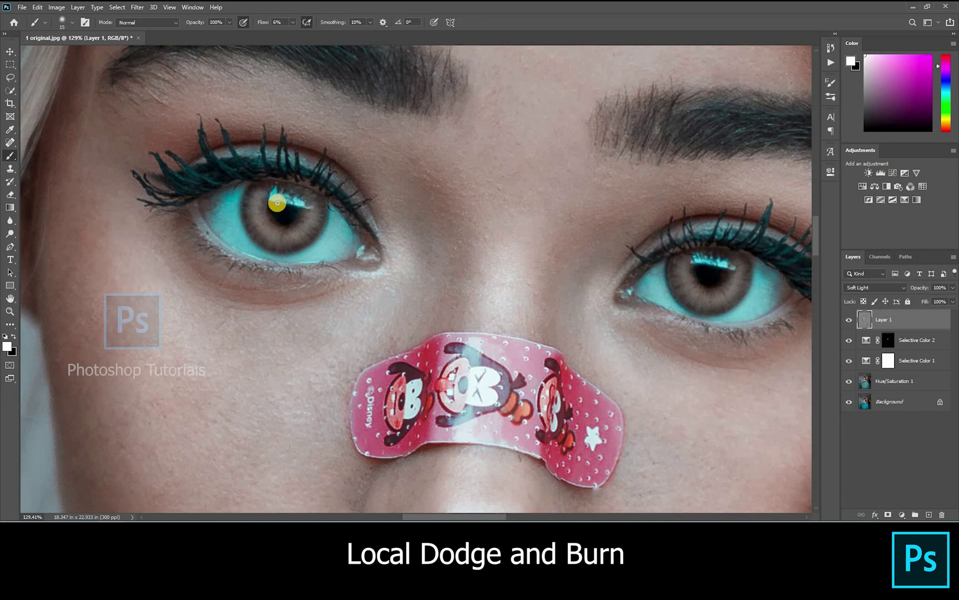
Compare the whole portrait with and without the dodge and burn on Layer 1, leaving the layer visible.
scroll(286, 210, down, 7)
scroll(316, 242, up, 5)
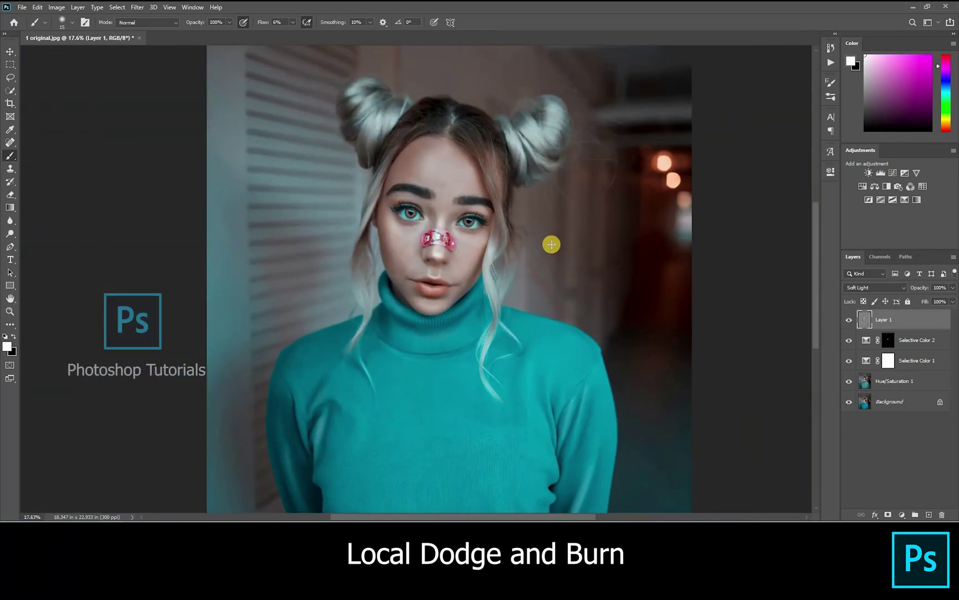
scroll(260, 256, down, 5)
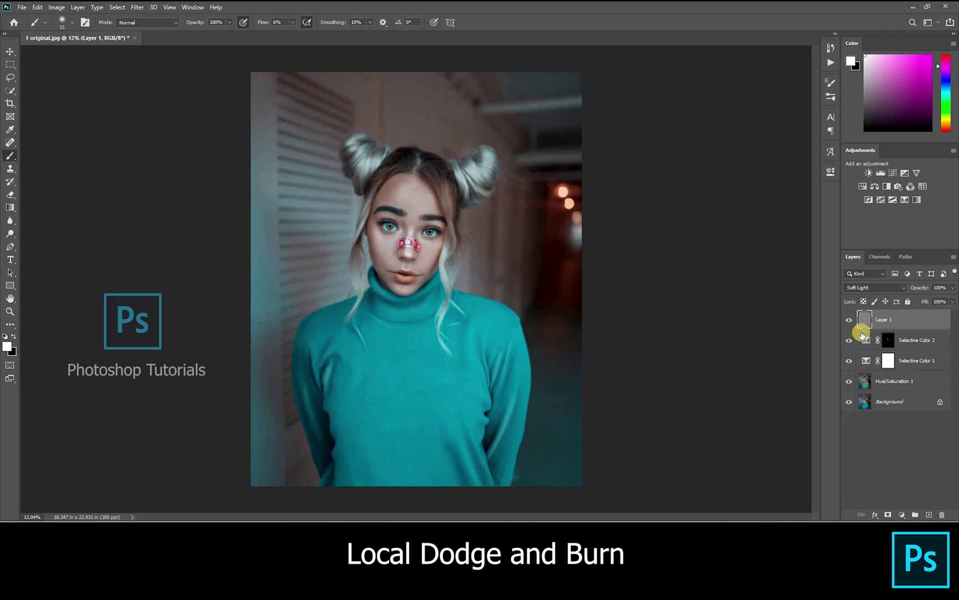
click(850, 319)
click(850, 321)
click(850, 321)
click(851, 320)
click(850, 320)
click(851, 321)
click(851, 321)
click(851, 321)
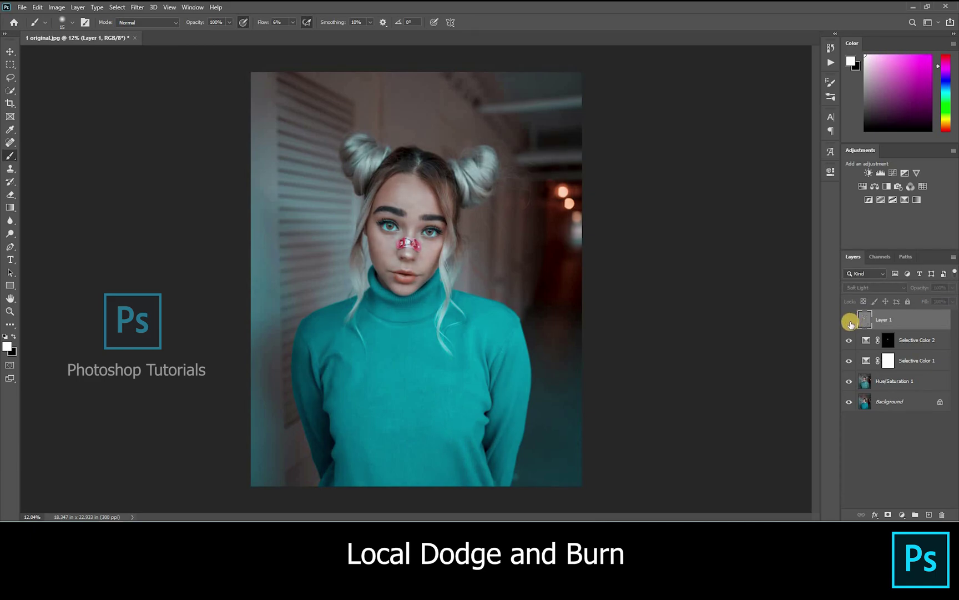
click(851, 321)
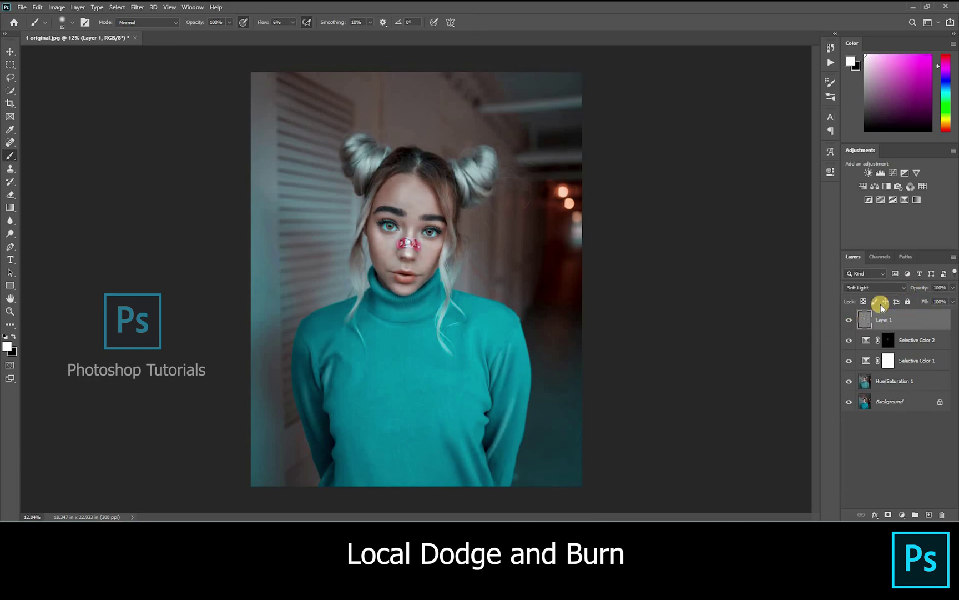